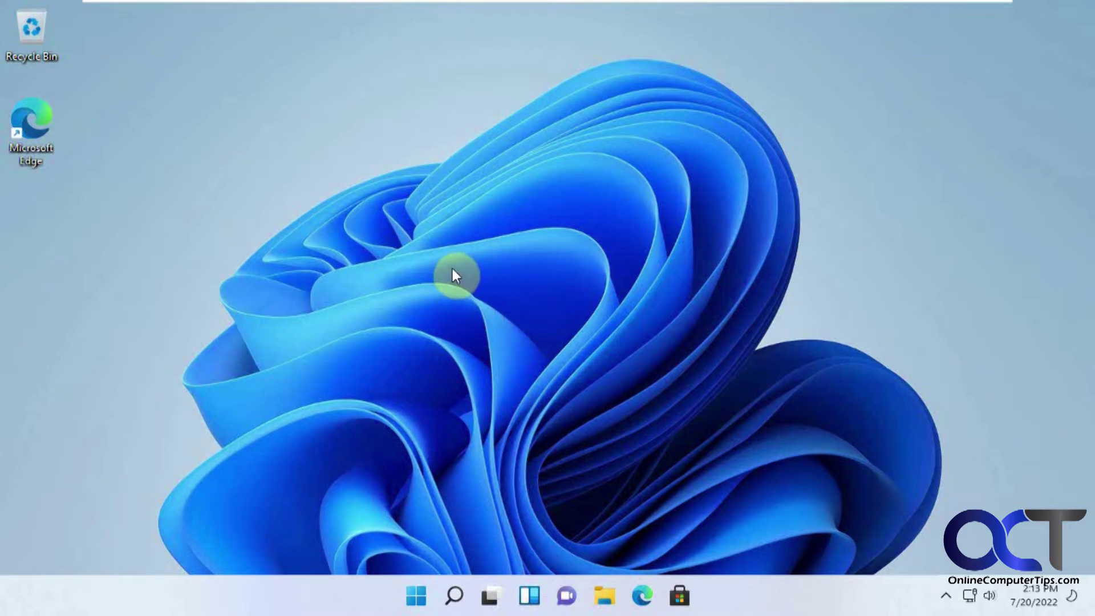
Search Start for 'disk mana' and launch Create and format hard disk partitions
{"action": "left_click", "coordinate": [416, 595]}
{"action": "left_click", "coordinate": [485, 92]}
{"action": "type", "text": "dis"}
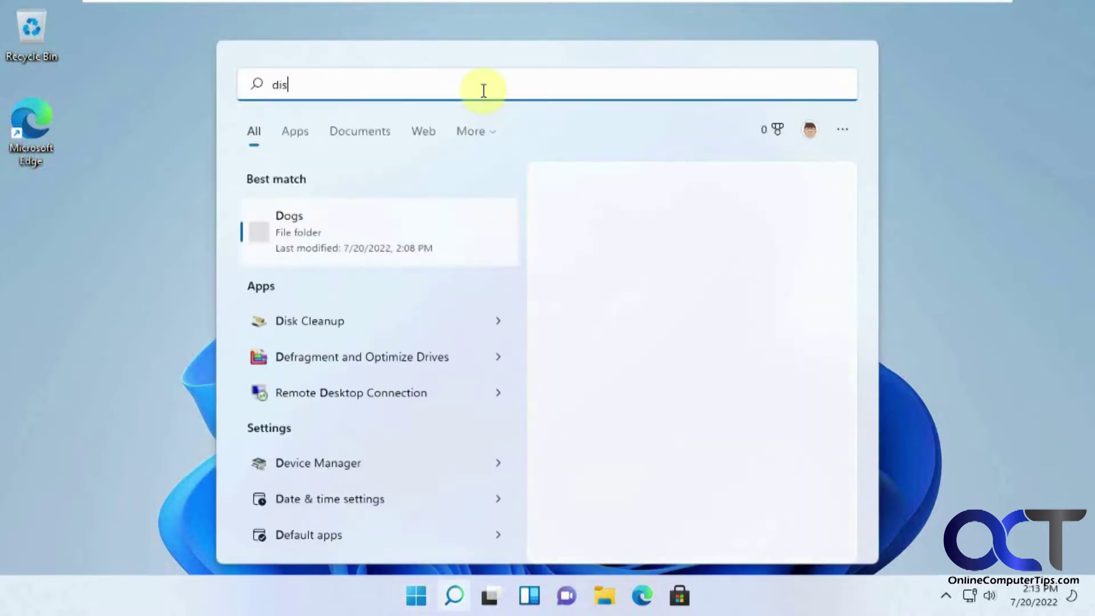
{"action": "type", "text": "k mana"}
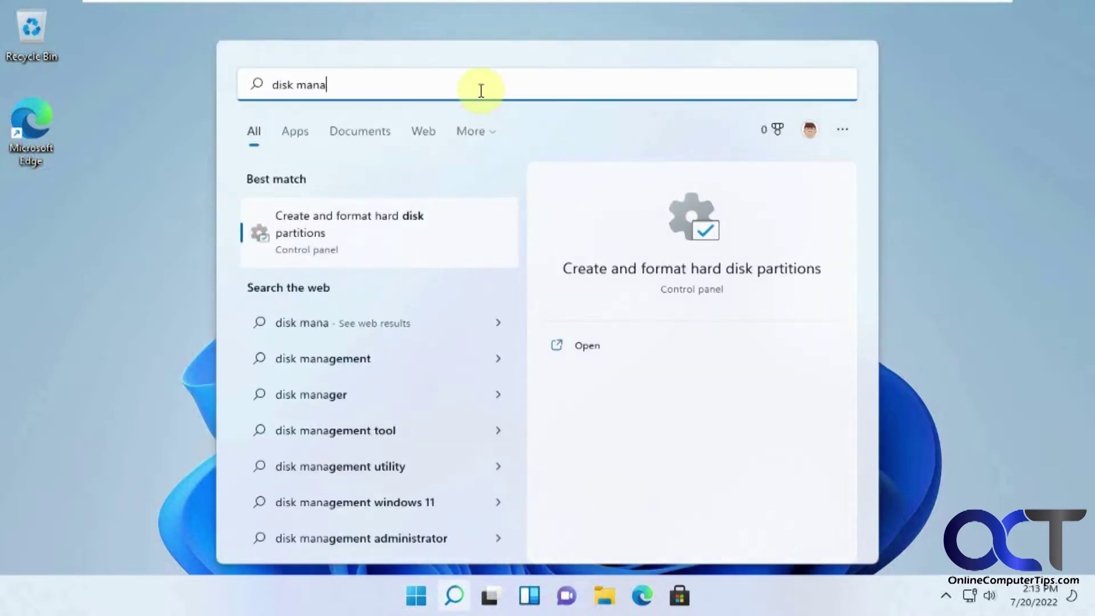
{"action": "left_click", "coordinate": [369, 227]}
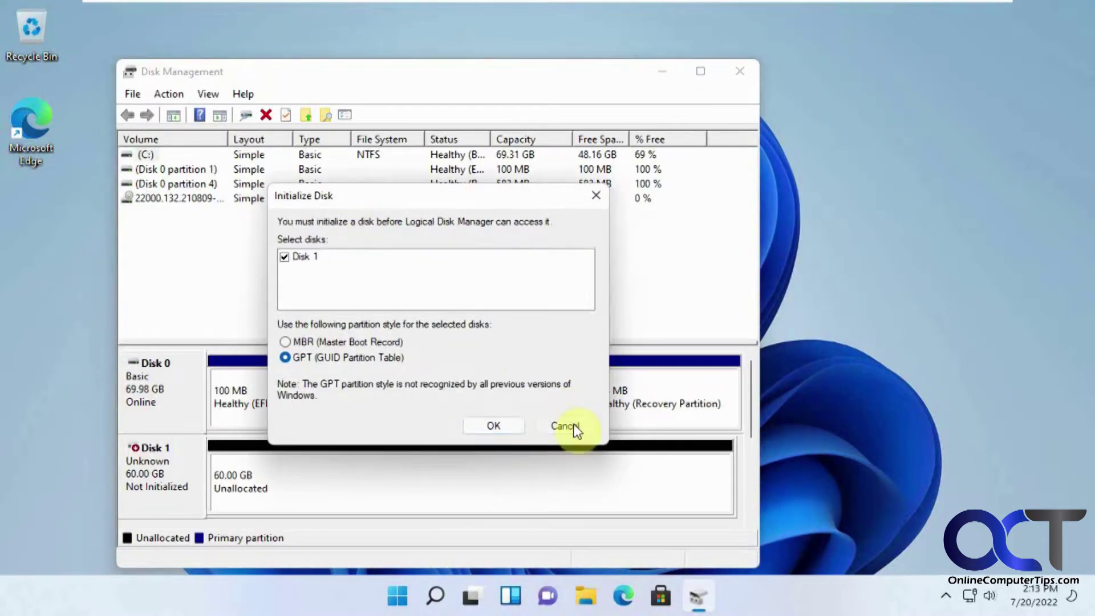
Cancel the Initialize Disk prompt, leaving Disk 1 uninitialized, and move the window up
{"action": "left_click", "coordinate": [574, 427]}
{"action": "left_click_drag", "start_coordinate": [465, 73], "coordinate": [495, 30]}
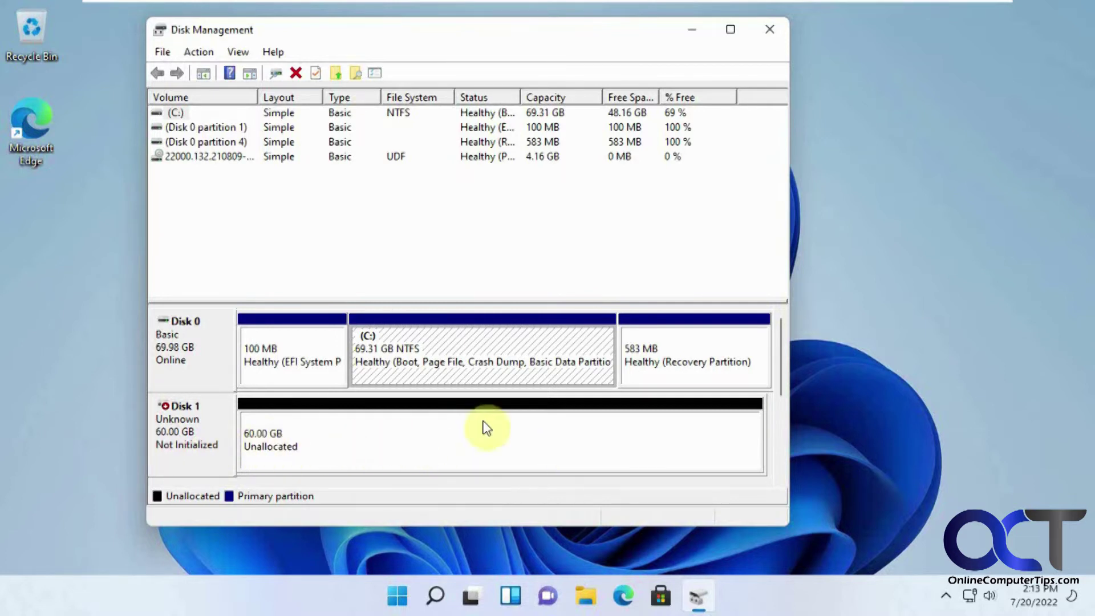
Close Disk Management and open the Settings app from Start
{"action": "left_click", "coordinate": [771, 33]}
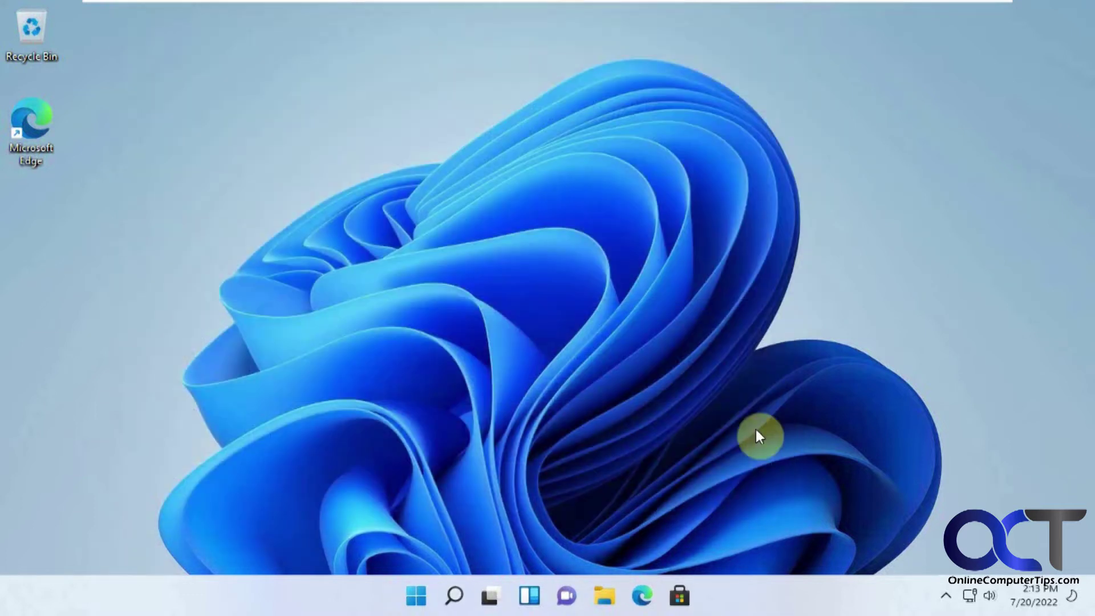
{"action": "left_click", "coordinate": [416, 596]}
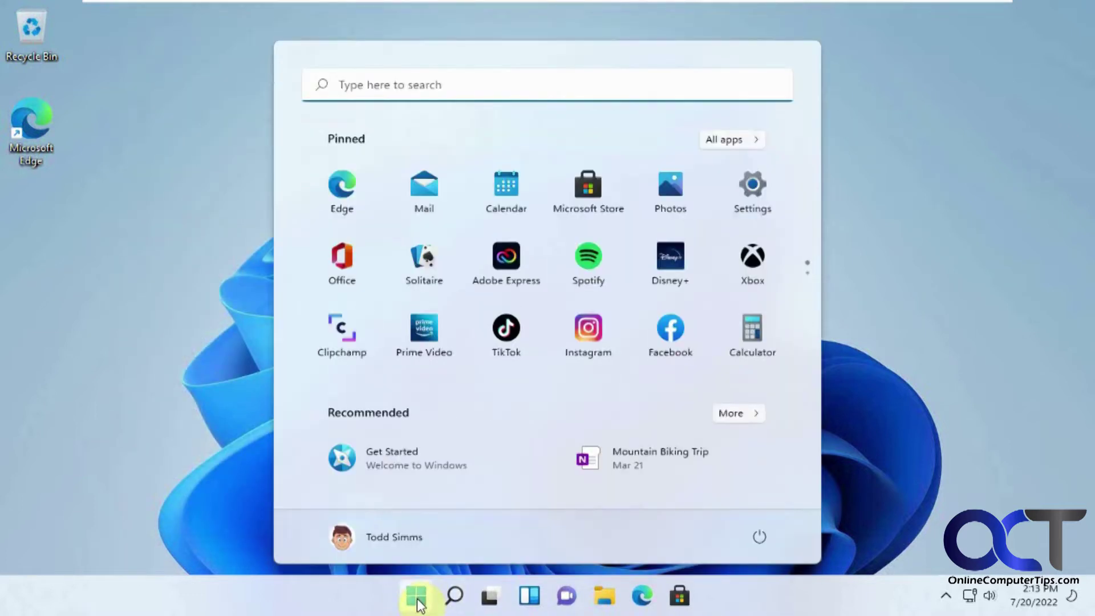
{"action": "left_click", "coordinate": [748, 197]}
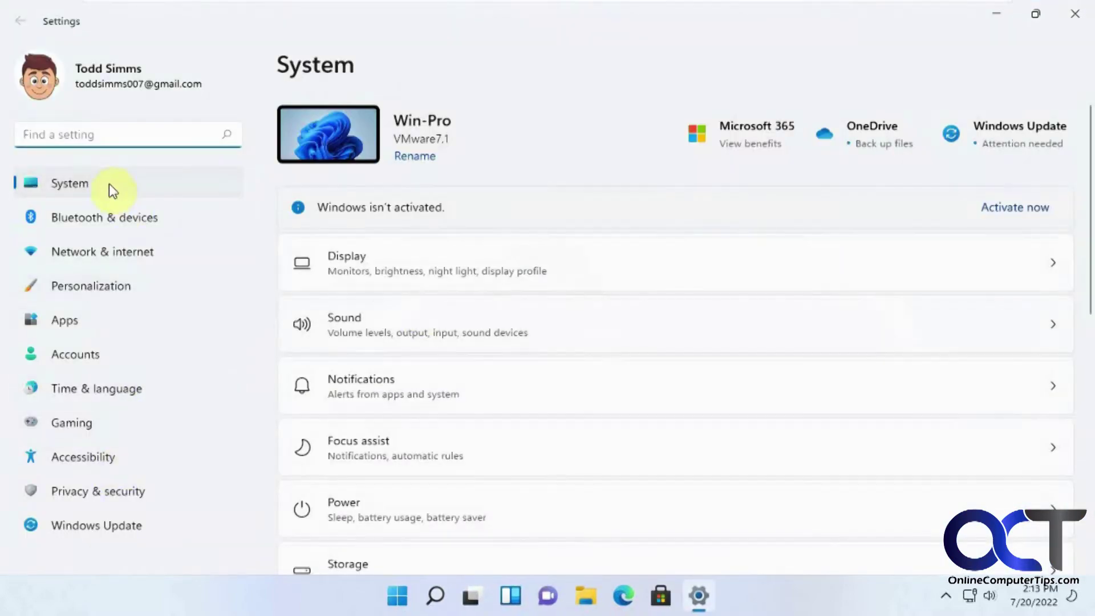
Go to Storage > Advanced storage settings > Disks & volumes
{"action": "scroll", "coordinate": [446, 458], "scroll_direction": "down", "scroll_amount": 1}
{"action": "left_click", "coordinate": [415, 494]}
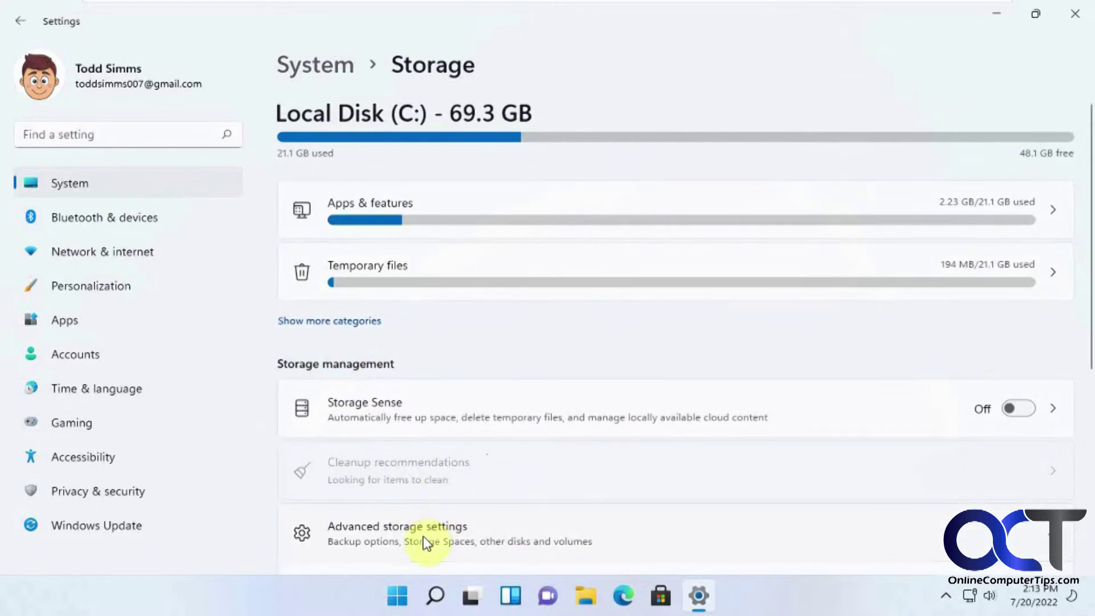
{"action": "left_click", "coordinate": [425, 543]}
{"action": "scroll", "coordinate": [423, 541], "scroll_direction": "down", "scroll_amount": 3}
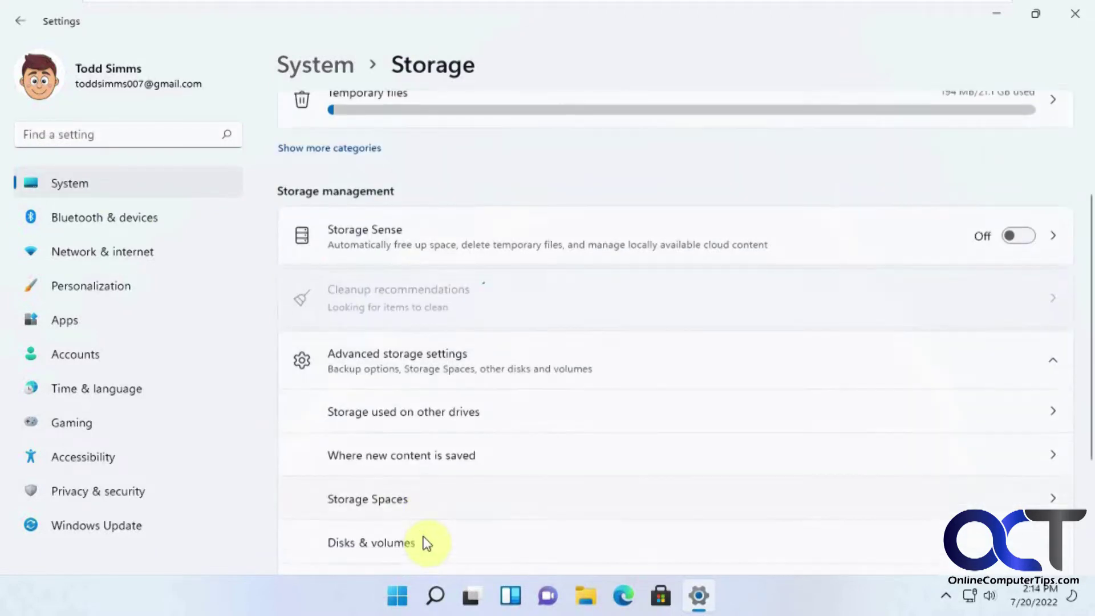
{"action": "left_click", "coordinate": [412, 504]}
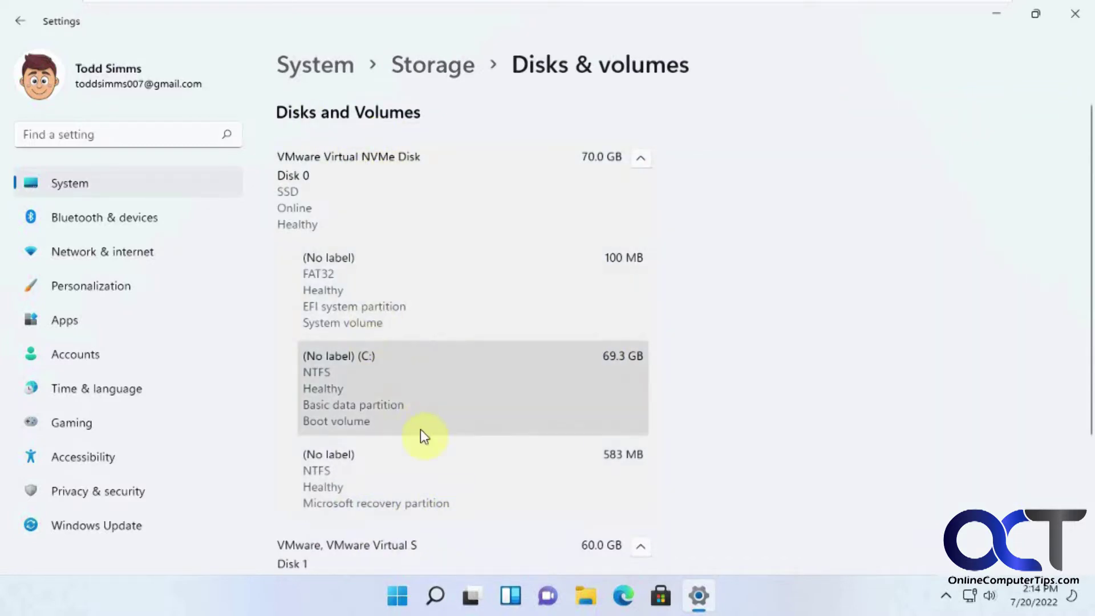
Explore the C: drive in File Explorer, close it, and open C:'s properties
{"action": "scroll", "coordinate": [394, 504], "scroll_direction": "down", "scroll_amount": 1}
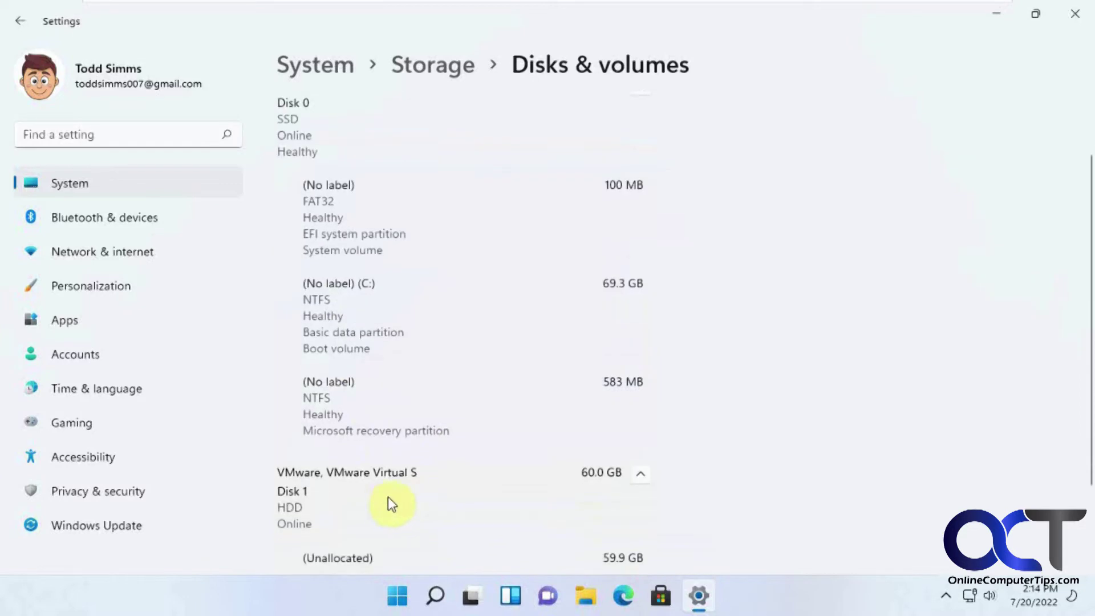
{"action": "scroll", "coordinate": [388, 498], "scroll_direction": "down", "scroll_amount": 1}
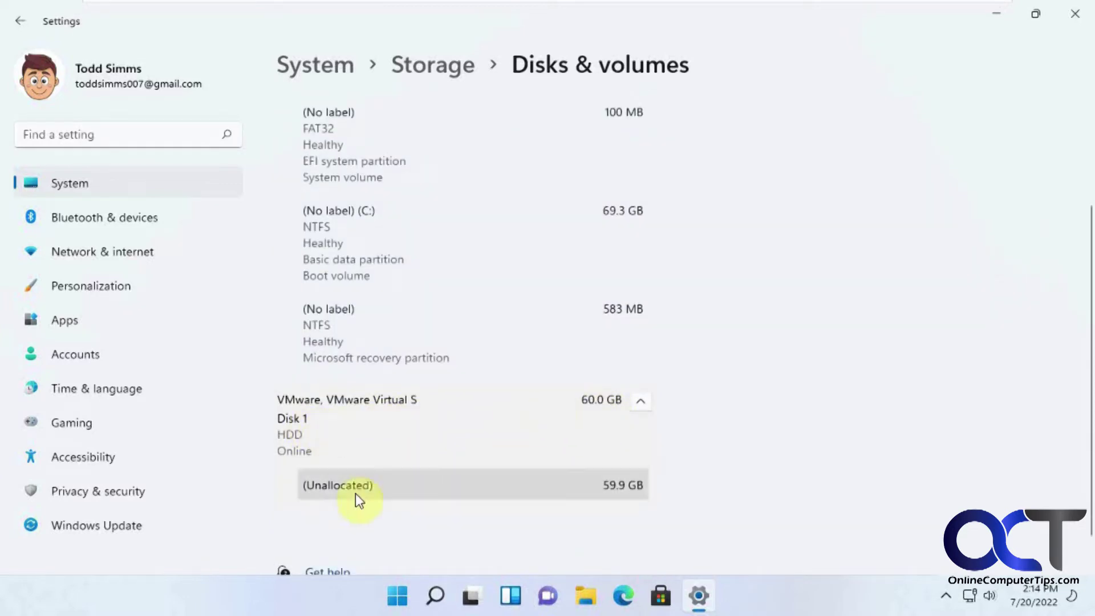
{"action": "left_click", "coordinate": [520, 257]}
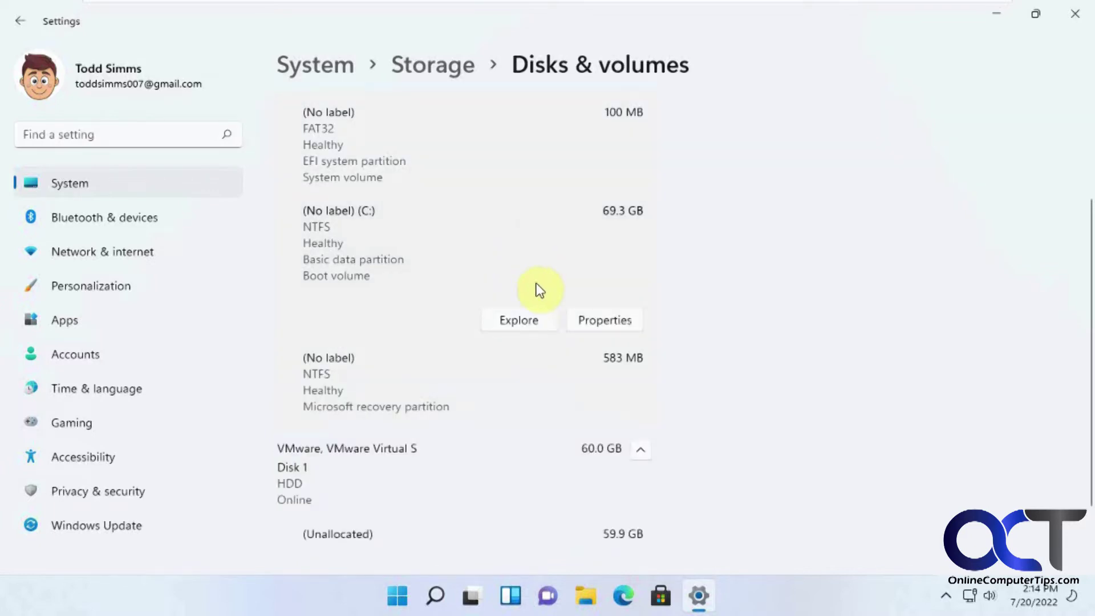
{"action": "left_click", "coordinate": [527, 323]}
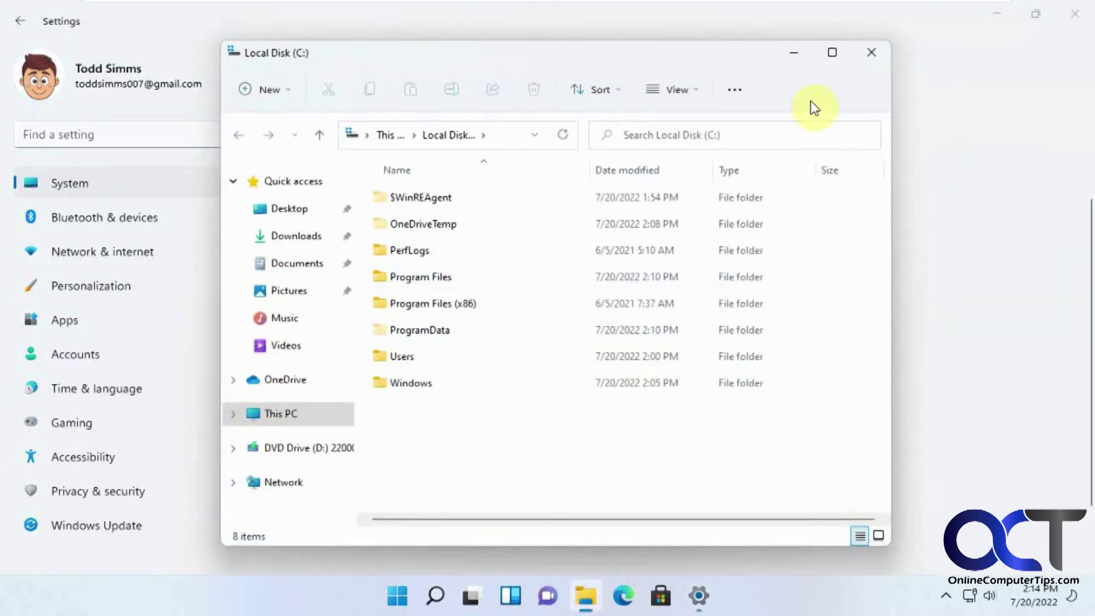
{"action": "left_click", "coordinate": [880, 57]}
{"action": "left_click", "coordinate": [605, 319]}
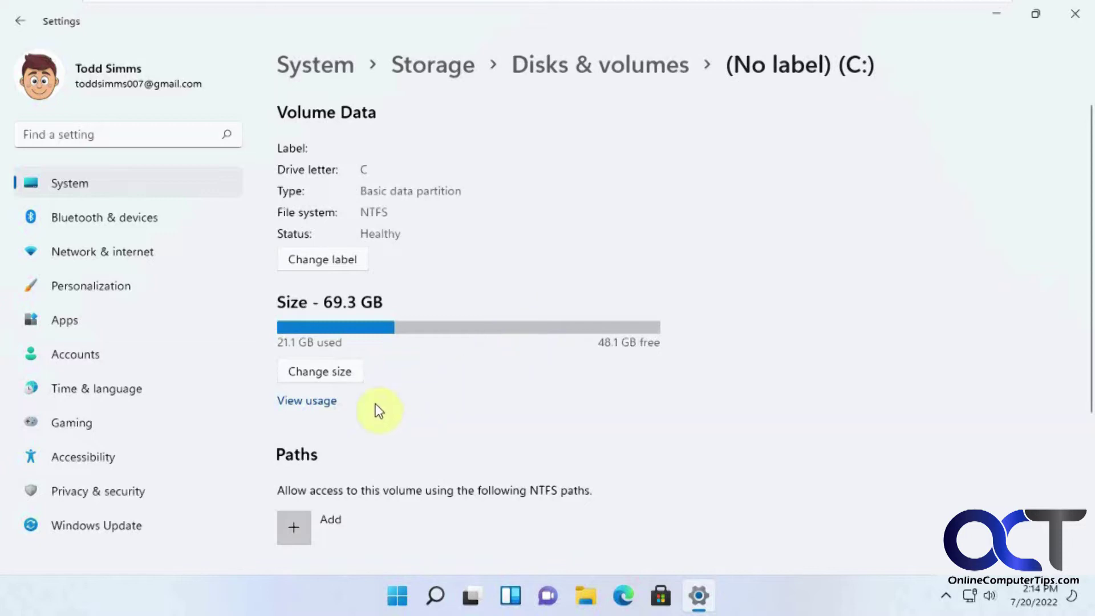
View the Local Disk (C:) storage usage breakdown, then go back to Storage
{"action": "left_click", "coordinate": [326, 401]}
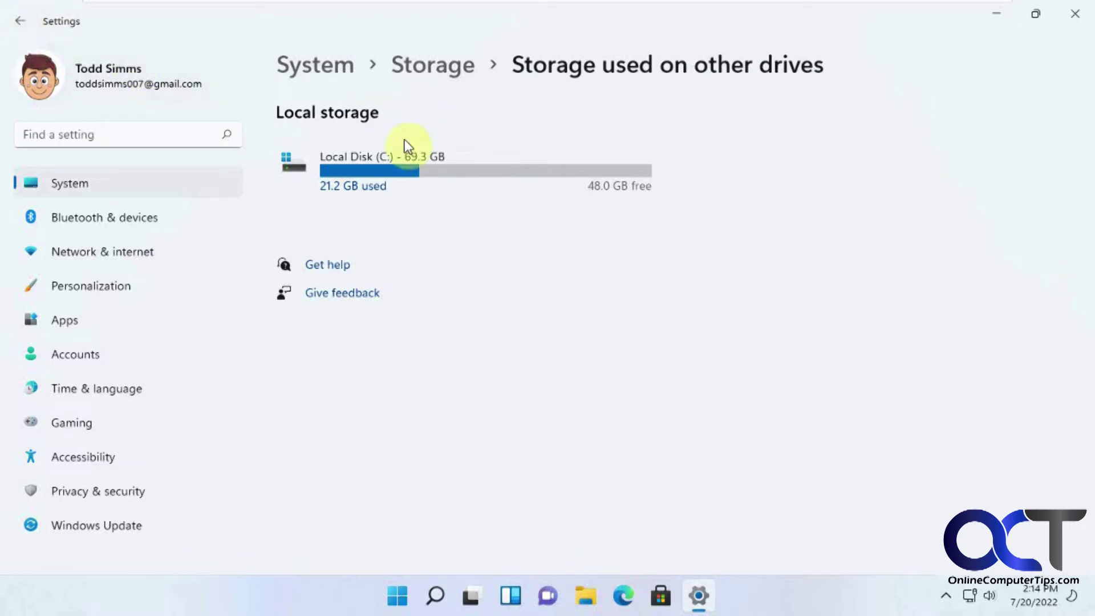
{"action": "left_click", "coordinate": [408, 163]}
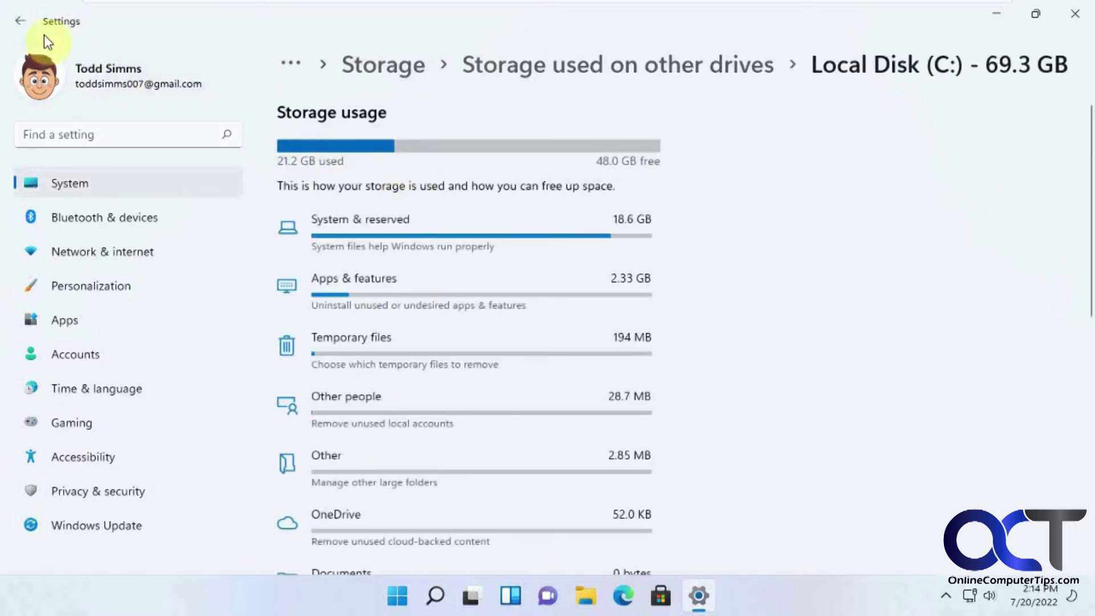
{"action": "left_click", "coordinate": [22, 22]}
{"action": "left_click", "coordinate": [21, 22]}
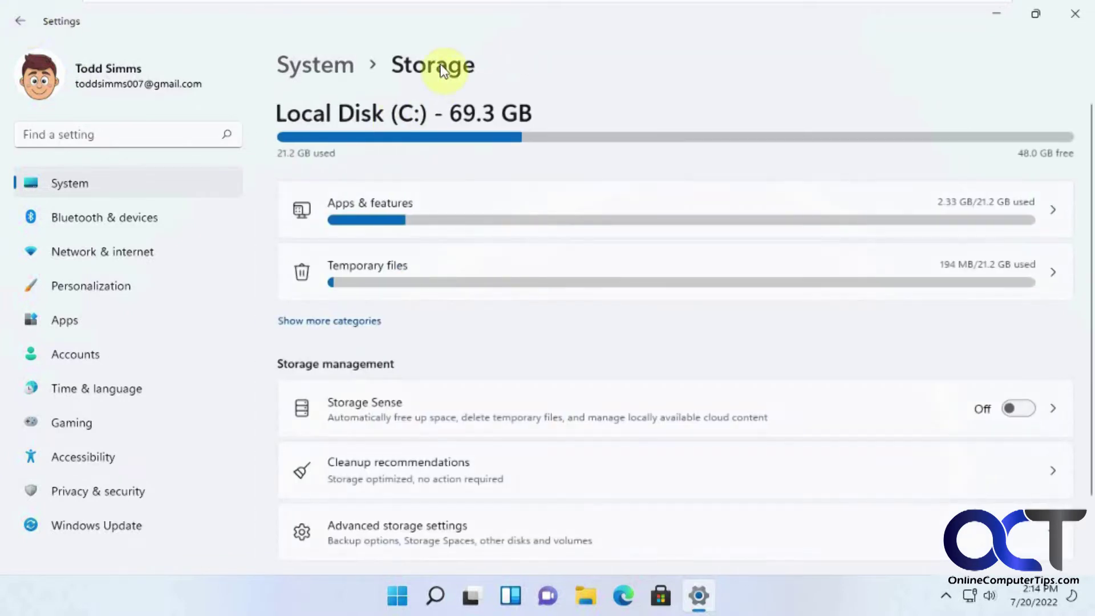
Look at the Storage Spaces page under Advanced storage settings, then return to Storage
{"action": "scroll", "coordinate": [531, 344], "scroll_direction": "down", "scroll_amount": 2}
{"action": "left_click", "coordinate": [488, 454]}
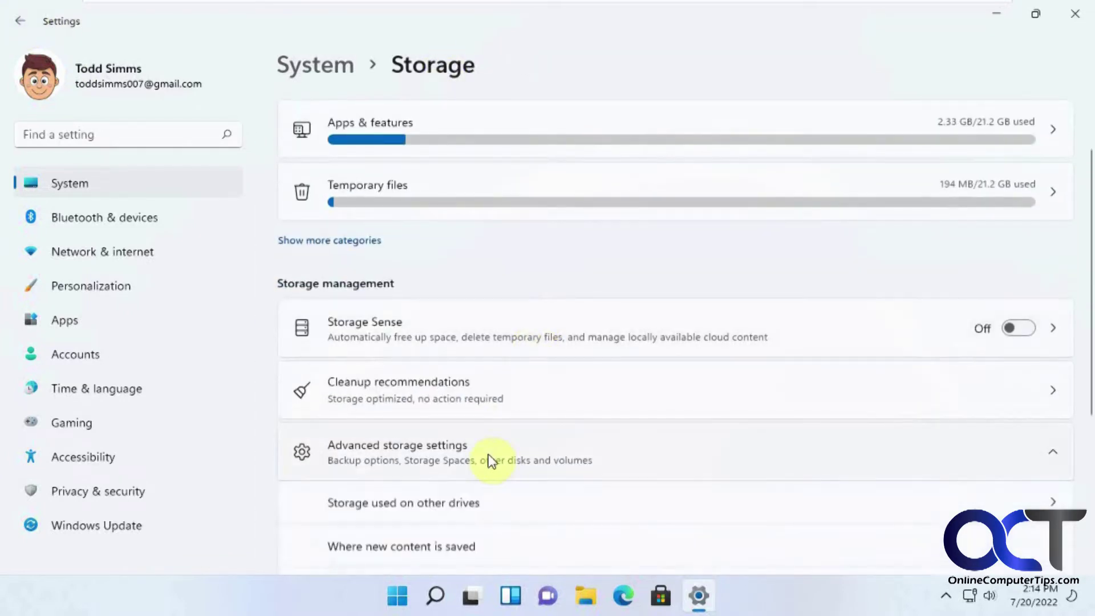
{"action": "scroll", "coordinate": [488, 456], "scroll_direction": "down", "scroll_amount": 3}
{"action": "left_click", "coordinate": [491, 454]}
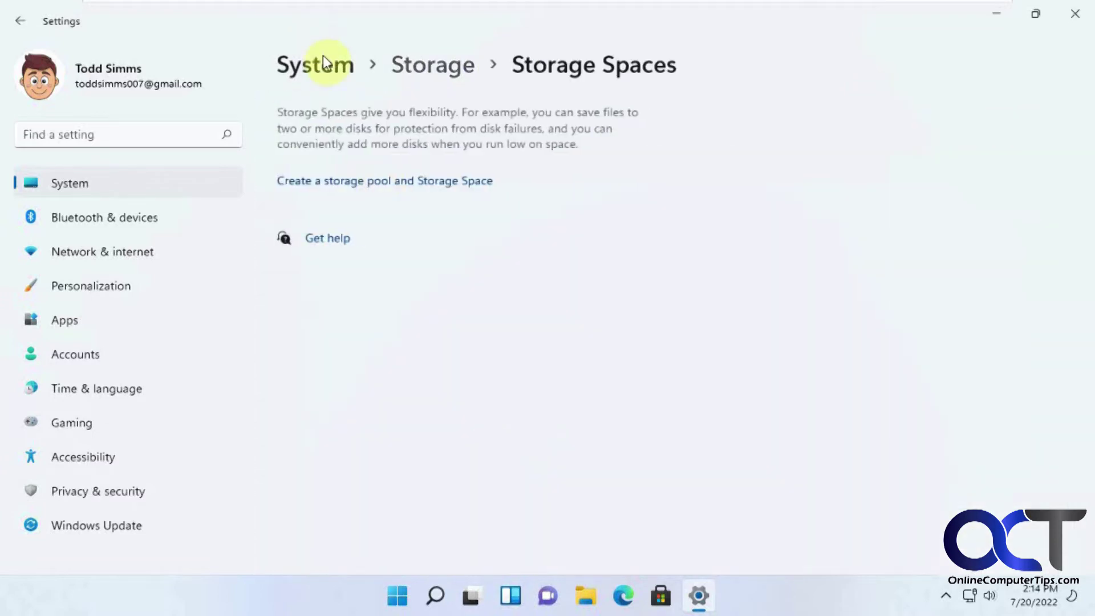
{"action": "left_click", "coordinate": [434, 65]}
Expand Advanced storage settings again and reopen Disks & volumes
{"action": "scroll", "coordinate": [408, 279], "scroll_direction": "down", "scroll_amount": 2}
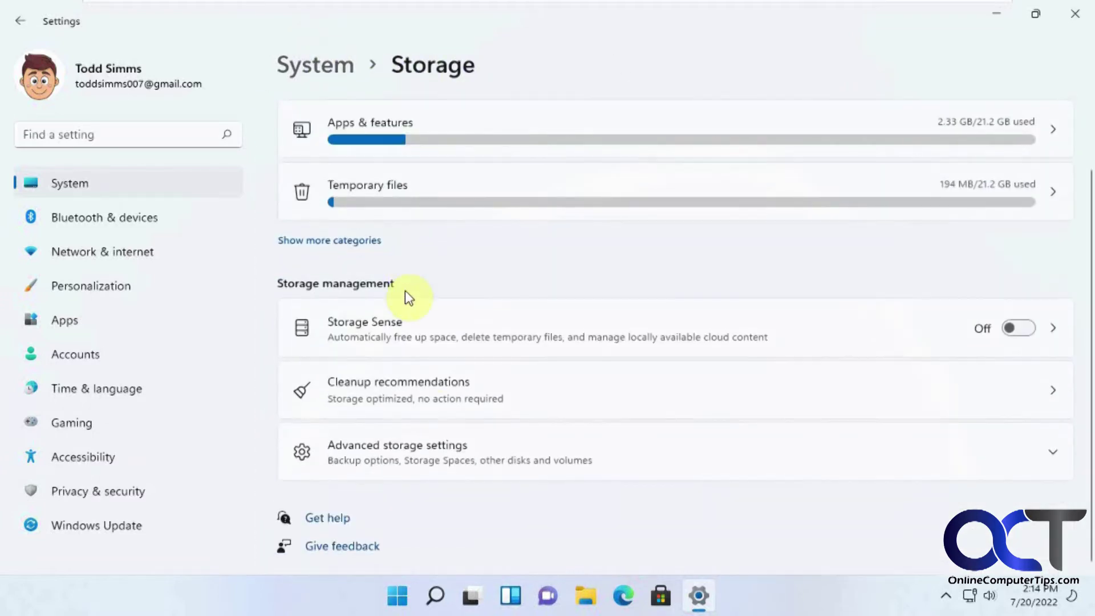
{"action": "left_click", "coordinate": [452, 459]}
{"action": "scroll", "coordinate": [451, 458], "scroll_direction": "down", "scroll_amount": 3}
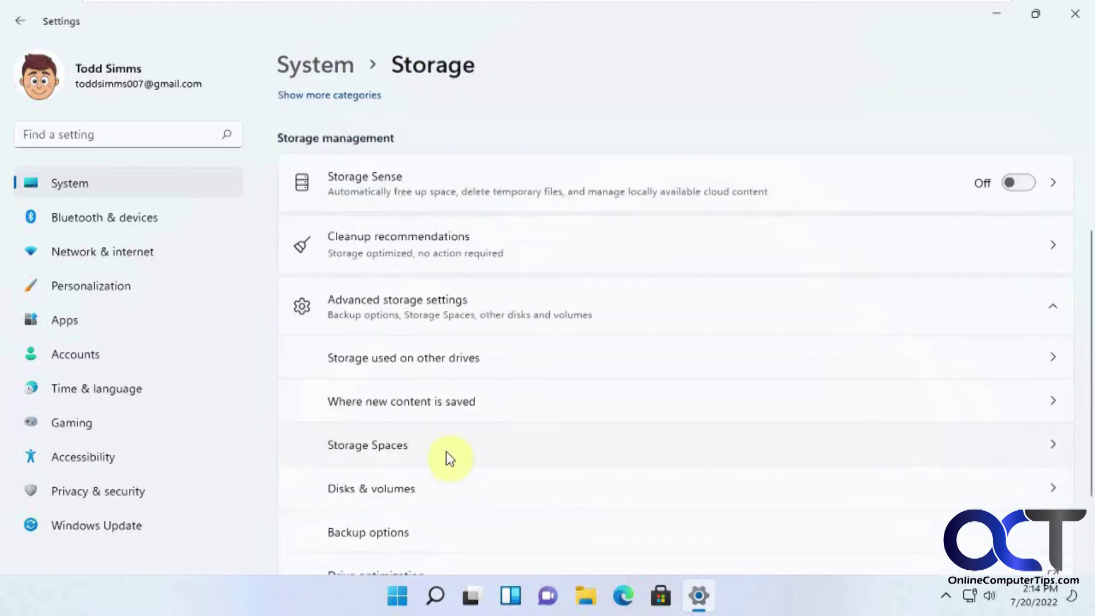
{"action": "left_click", "coordinate": [440, 485]}
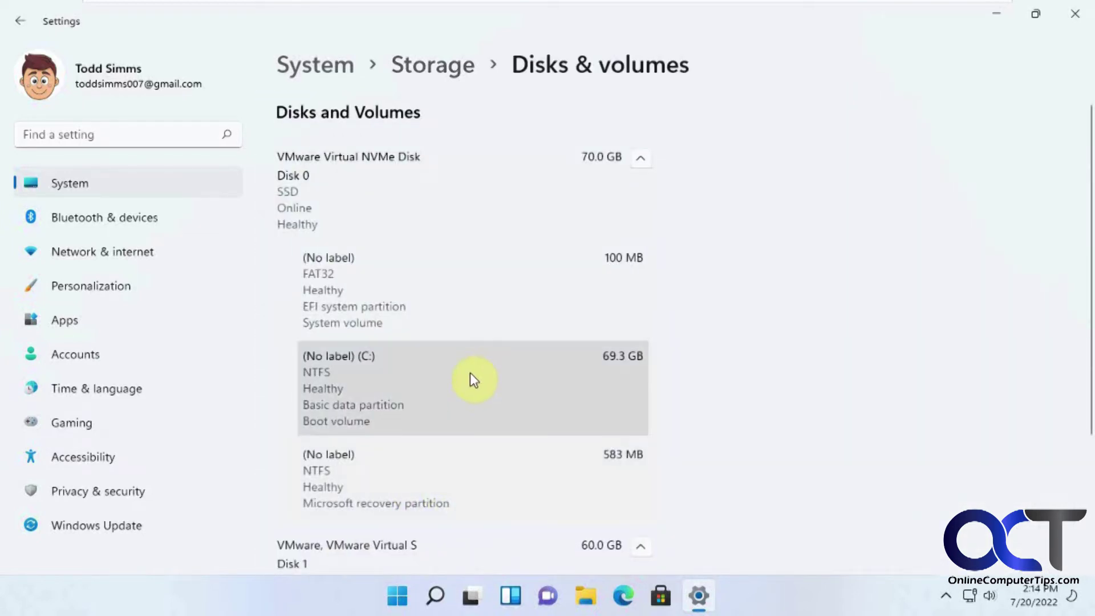
Open Disk 0's details page and its advanced VMware Virtual NVMe Disk properties
{"action": "left_click", "coordinate": [470, 374]}
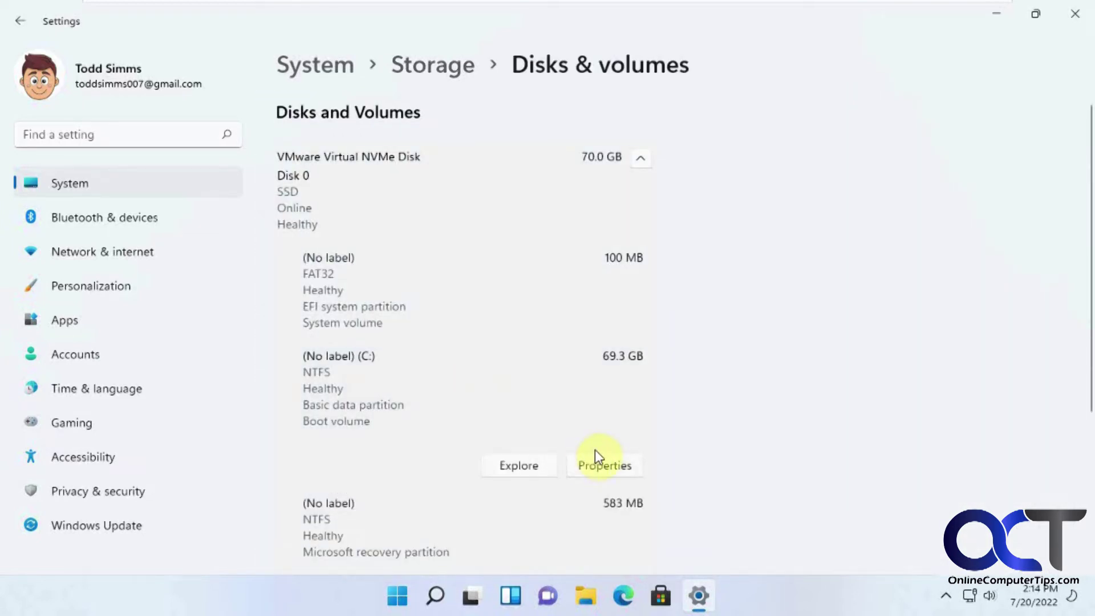
{"action": "left_click", "coordinate": [495, 207]}
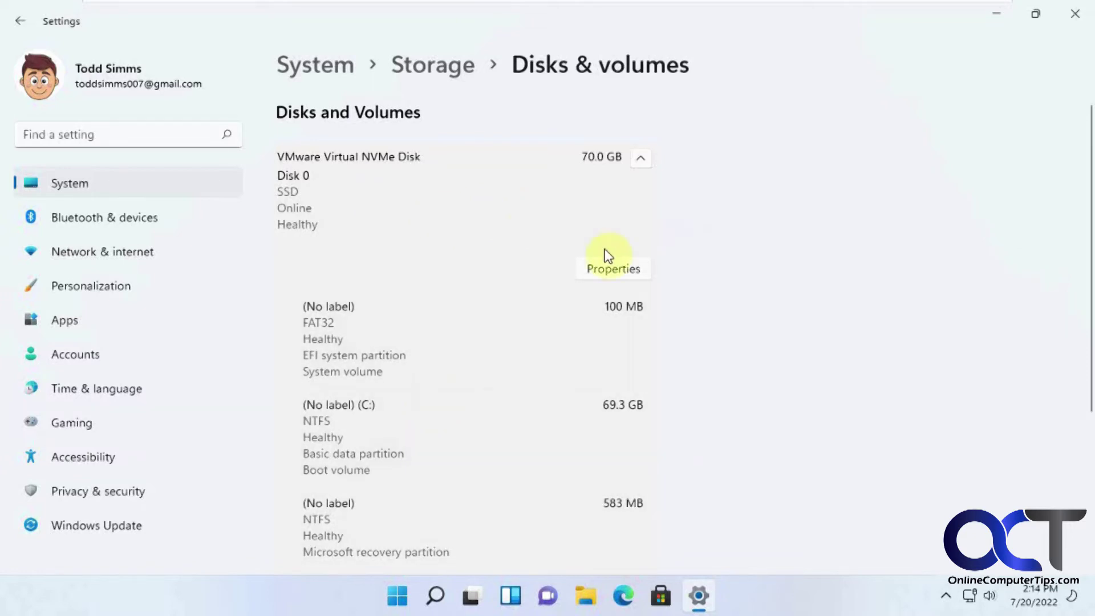
{"action": "left_click", "coordinate": [609, 267]}
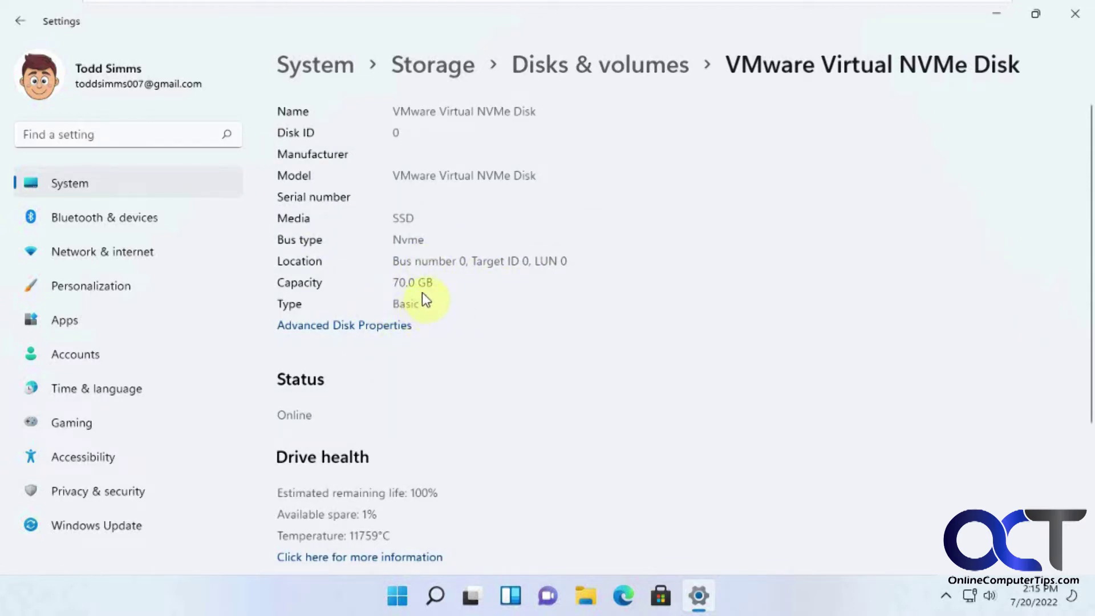
{"action": "left_click", "coordinate": [399, 329]}
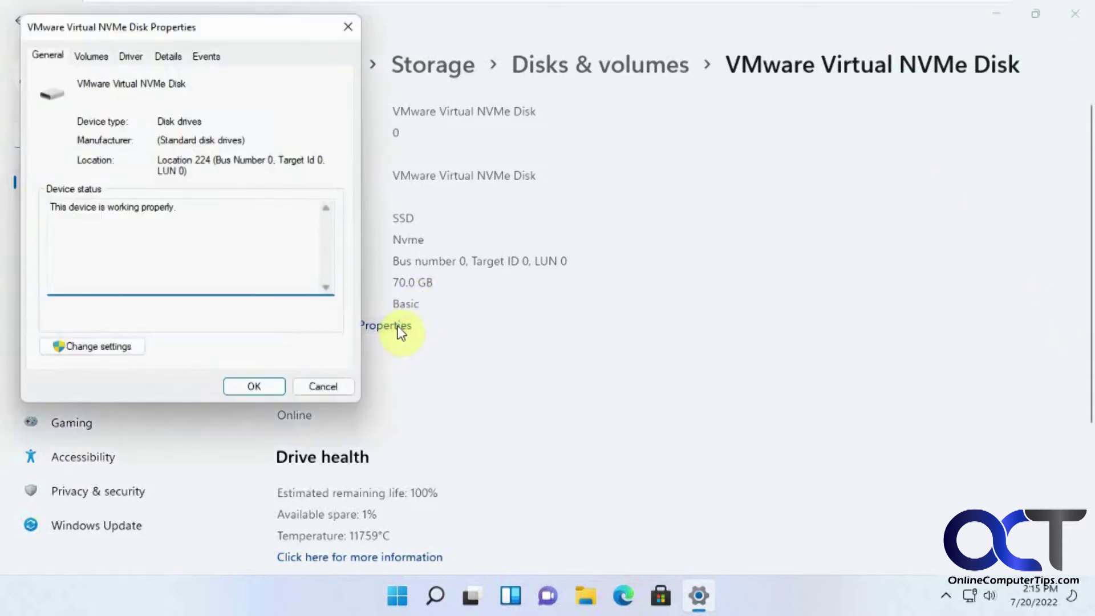
Review the Volumes, Driver, Details, Events and General tabs, then cancel the dialog
{"action": "left_click", "coordinate": [95, 55]}
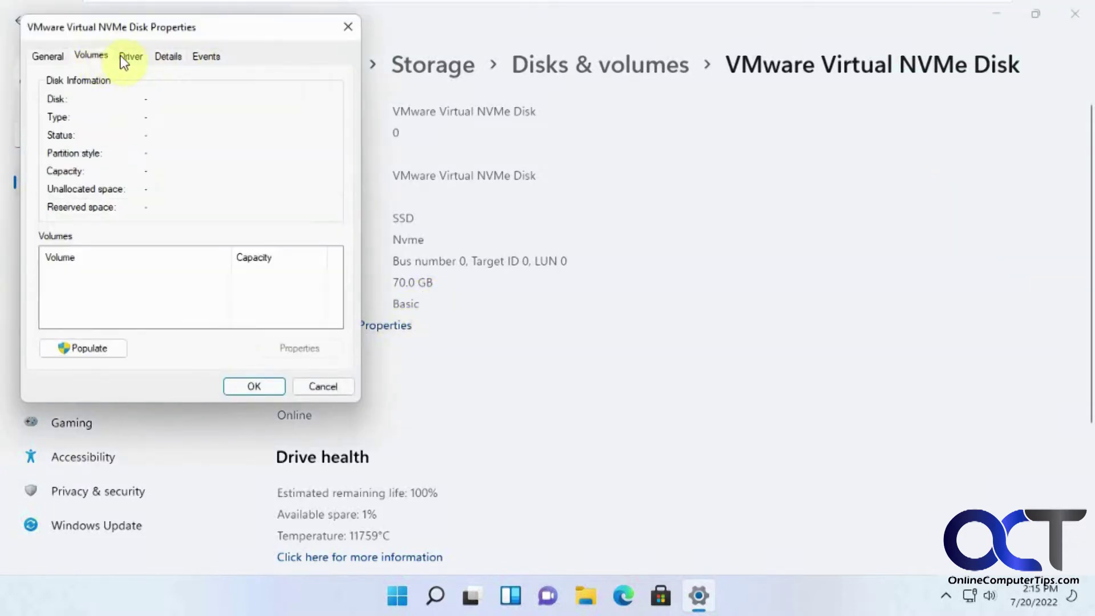
{"action": "left_click", "coordinate": [130, 55]}
{"action": "left_click", "coordinate": [167, 57]}
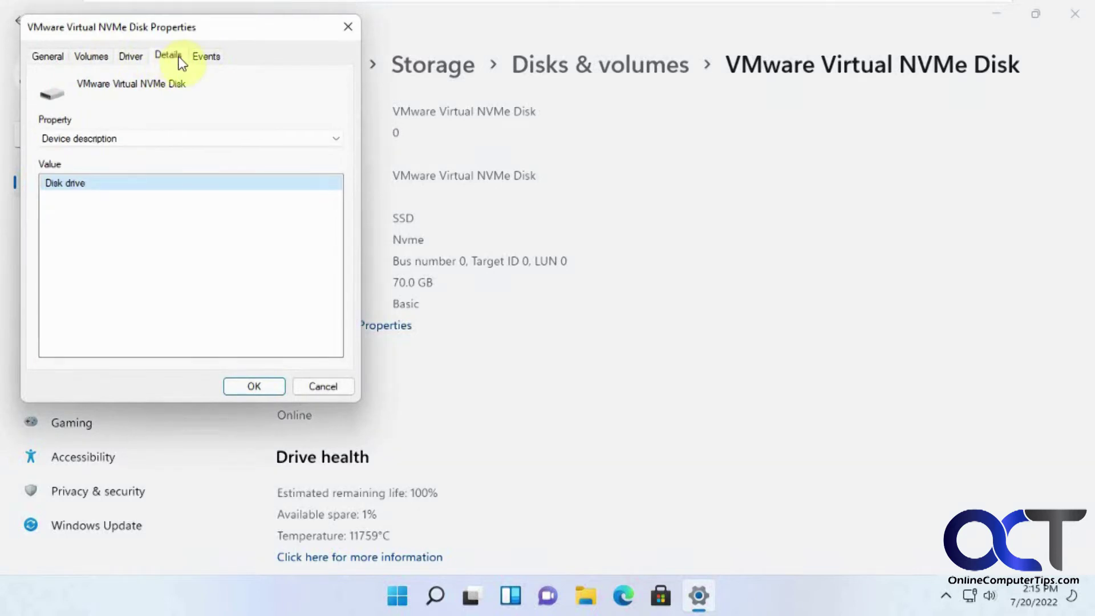
{"action": "left_click", "coordinate": [203, 57]}
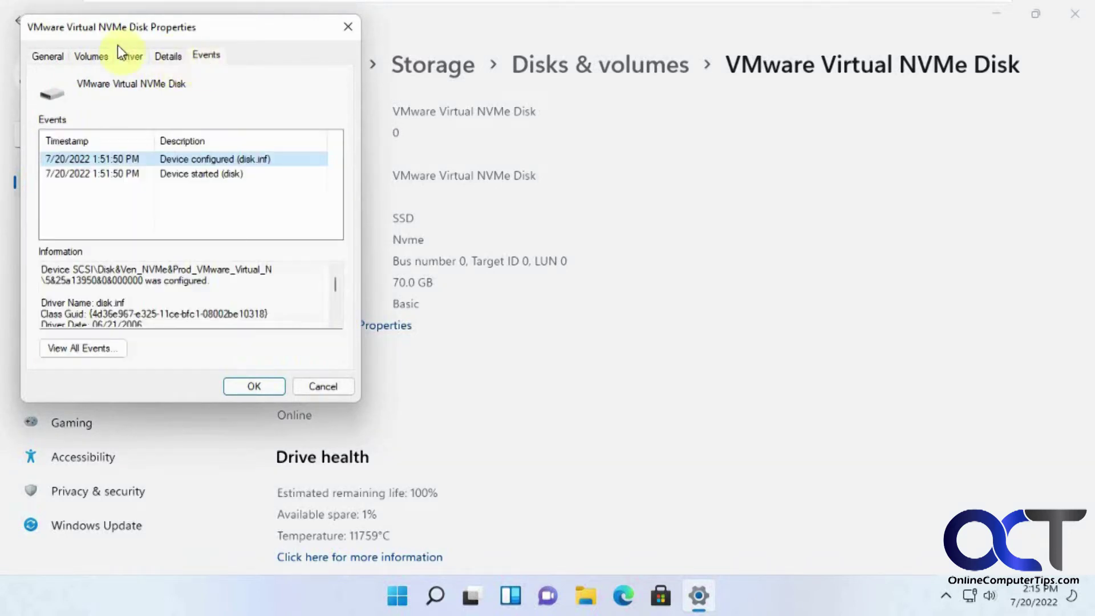
{"action": "left_click", "coordinate": [50, 57]}
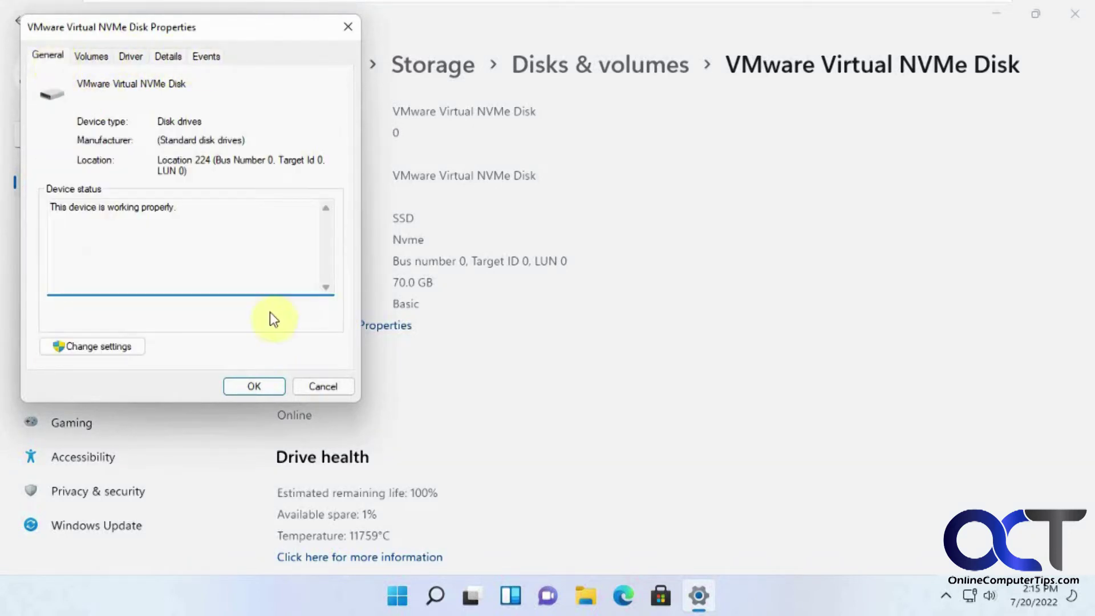
{"action": "left_click", "coordinate": [323, 386]}
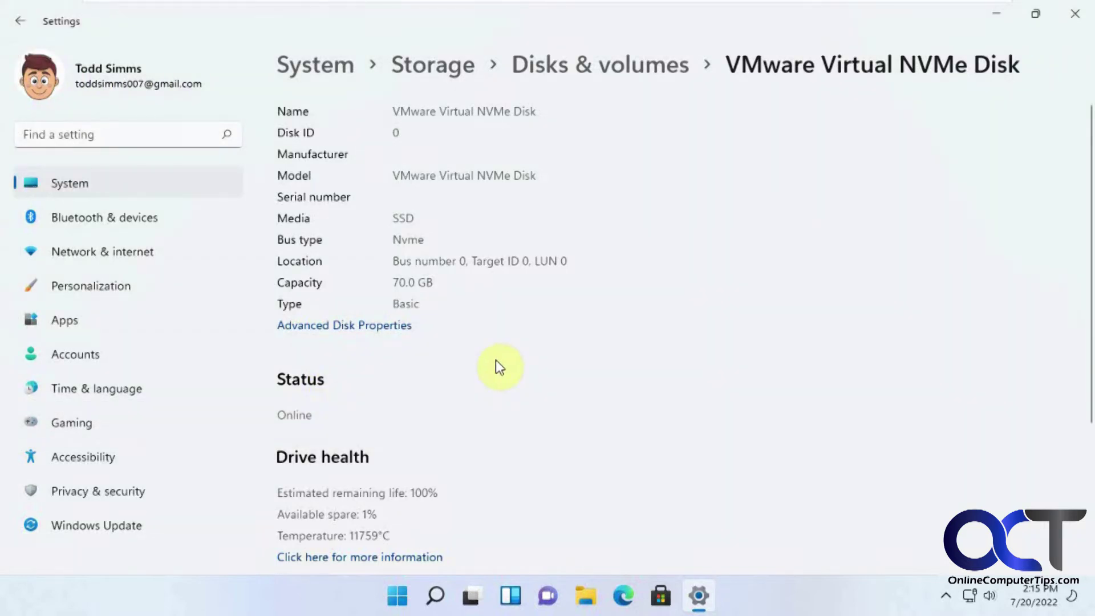
{"action": "scroll", "coordinate": [495, 364], "scroll_direction": "down", "scroll_amount": 1}
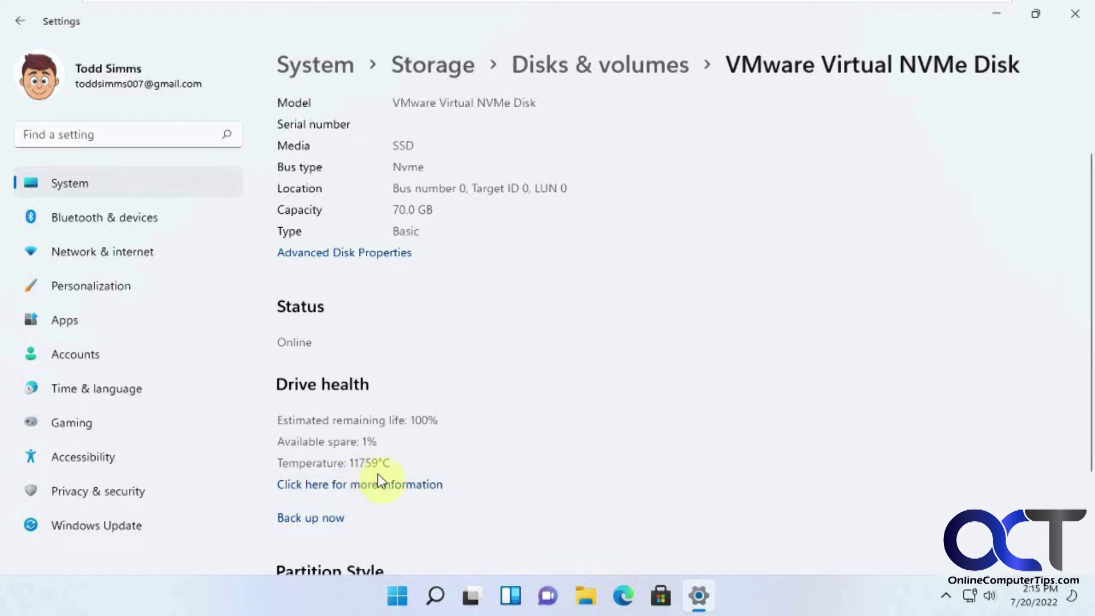
{"action": "scroll", "coordinate": [509, 491], "scroll_direction": "down", "scroll_amount": 3}
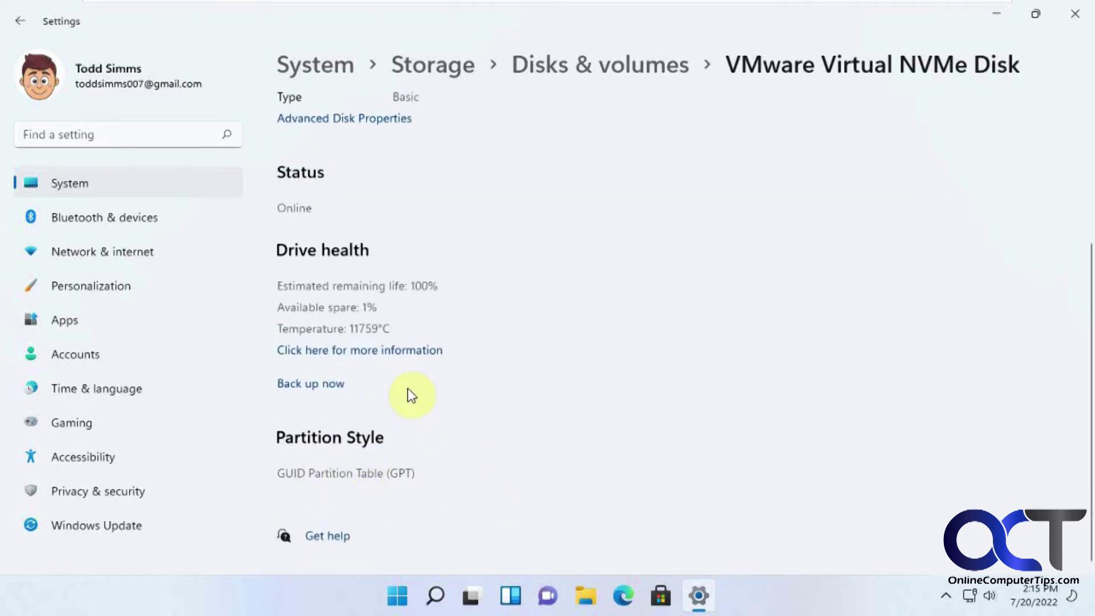
{"action": "left_click", "coordinate": [404, 353]}
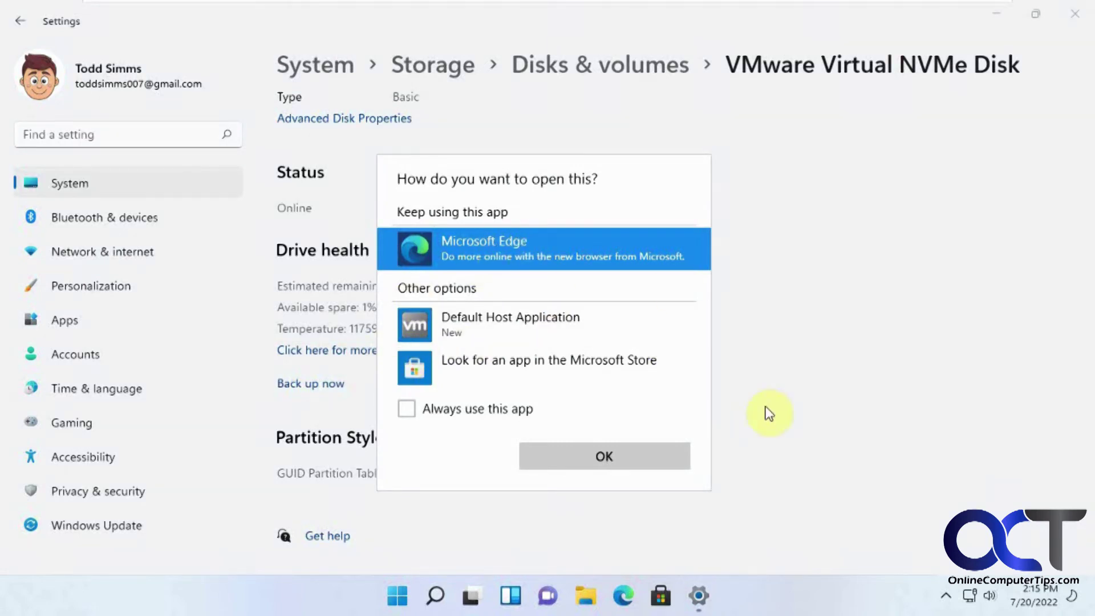
{"action": "left_click", "coordinate": [791, 372]}
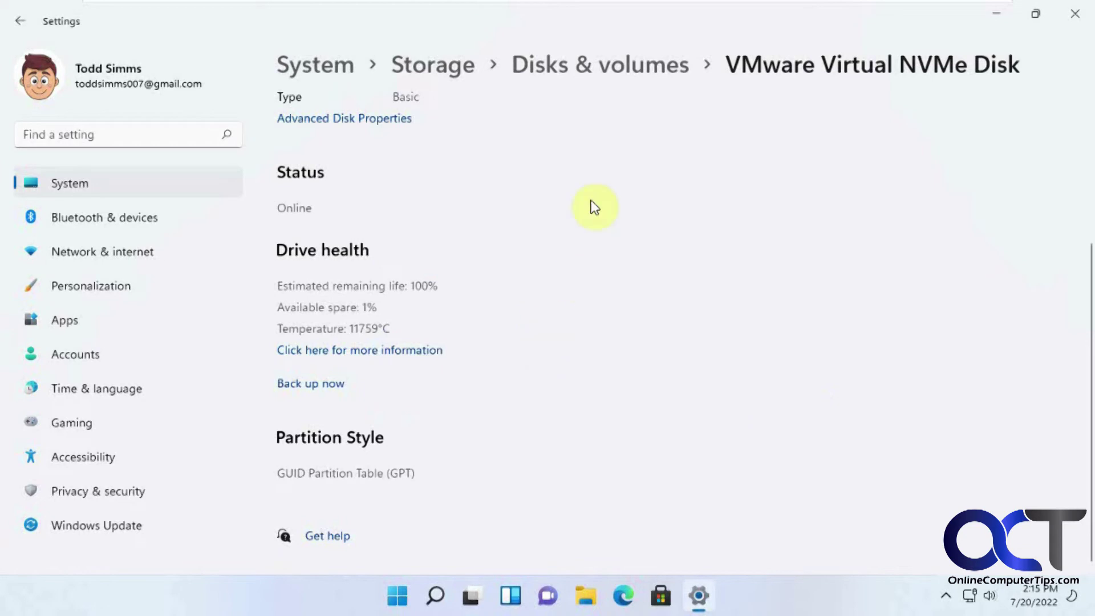
Select Disk 1's 59.9 GB unallocated space and choose Create volume
{"action": "left_click", "coordinate": [587, 71]}
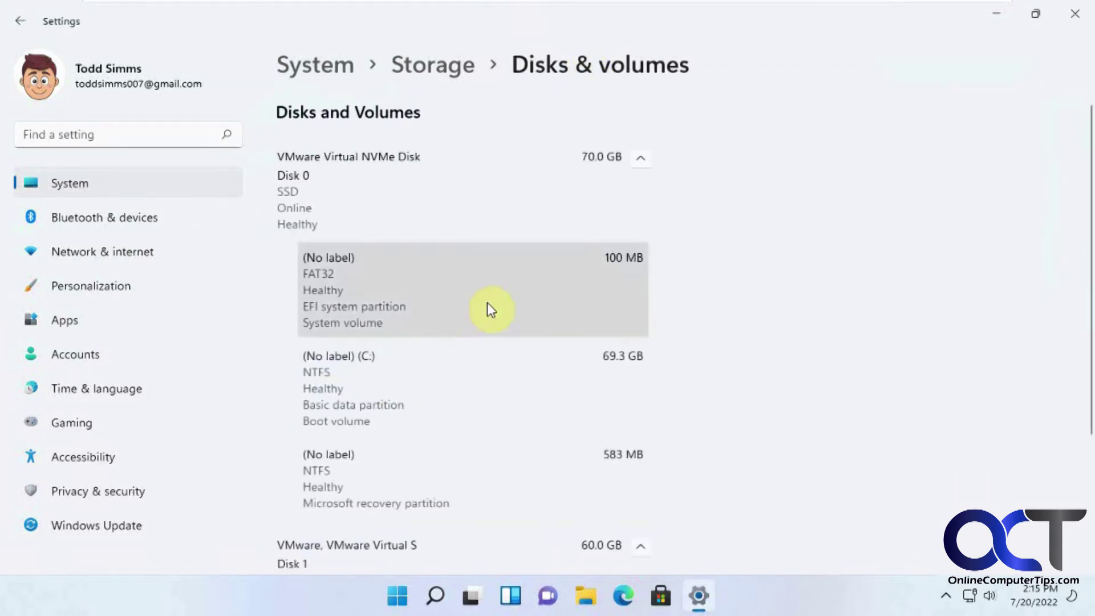
{"action": "scroll", "coordinate": [486, 308], "scroll_direction": "down", "scroll_amount": 3}
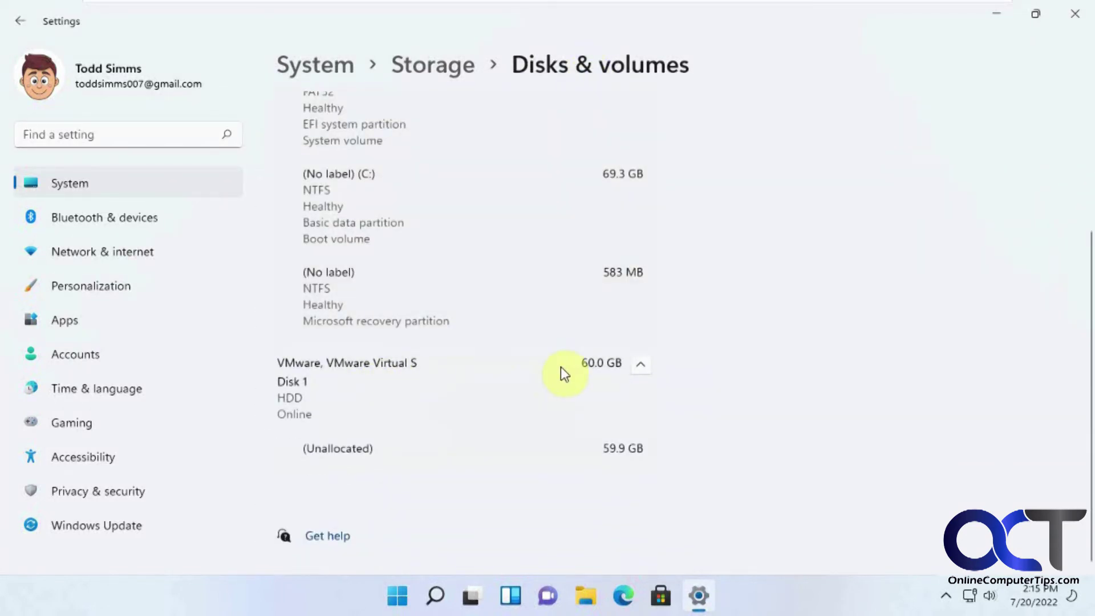
{"action": "left_click", "coordinate": [467, 449]}
{"action": "scroll", "coordinate": [472, 442], "scroll_direction": "down", "scroll_amount": 1}
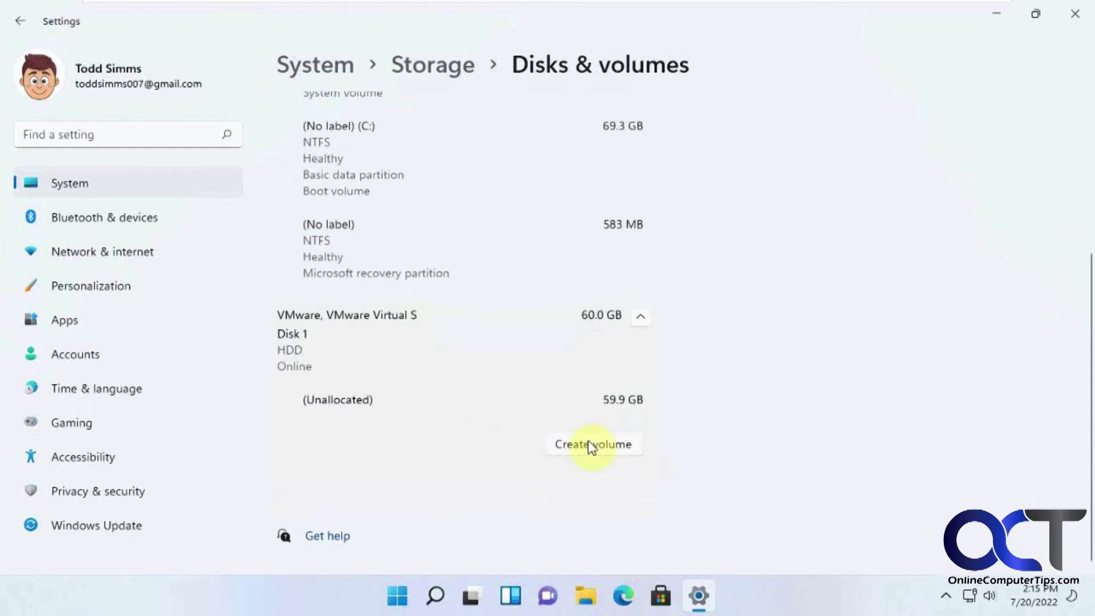
{"action": "left_click", "coordinate": [590, 443]}
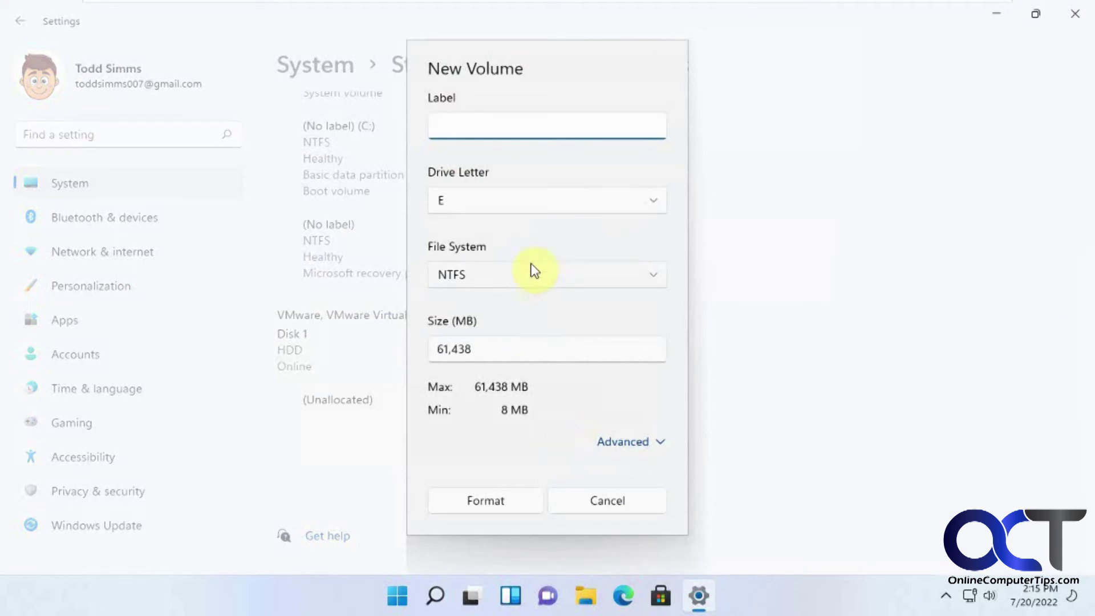
Format the new NTFS volume labelled 'Data' with Default (4 KB) allocation, then open File Explorer
{"action": "left_click", "coordinate": [626, 442]}
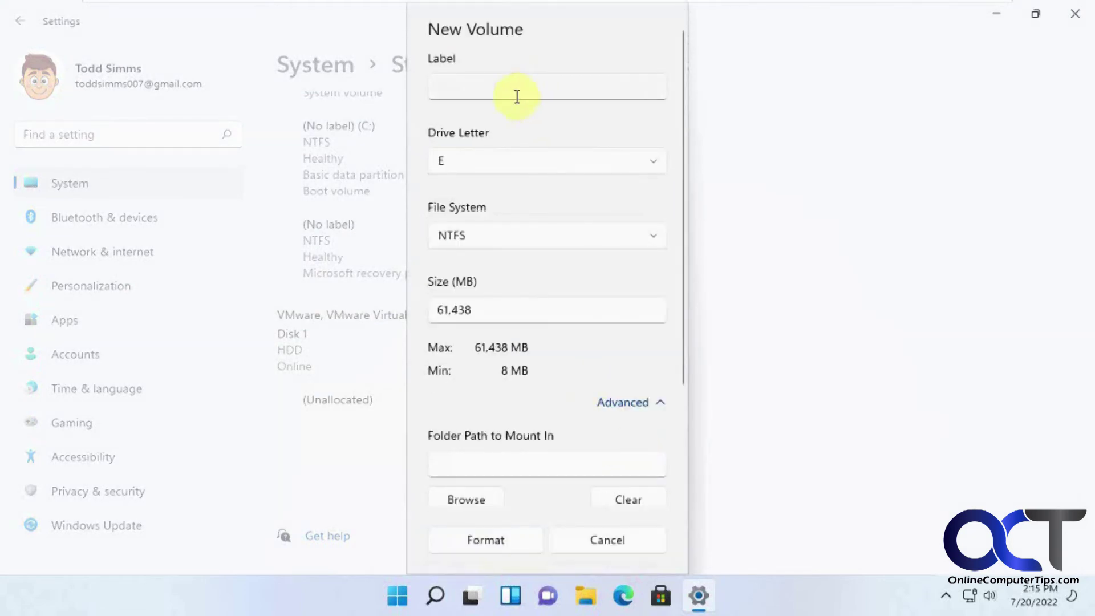
{"action": "left_click", "coordinate": [507, 96]}
{"action": "type", "text": "Data"}
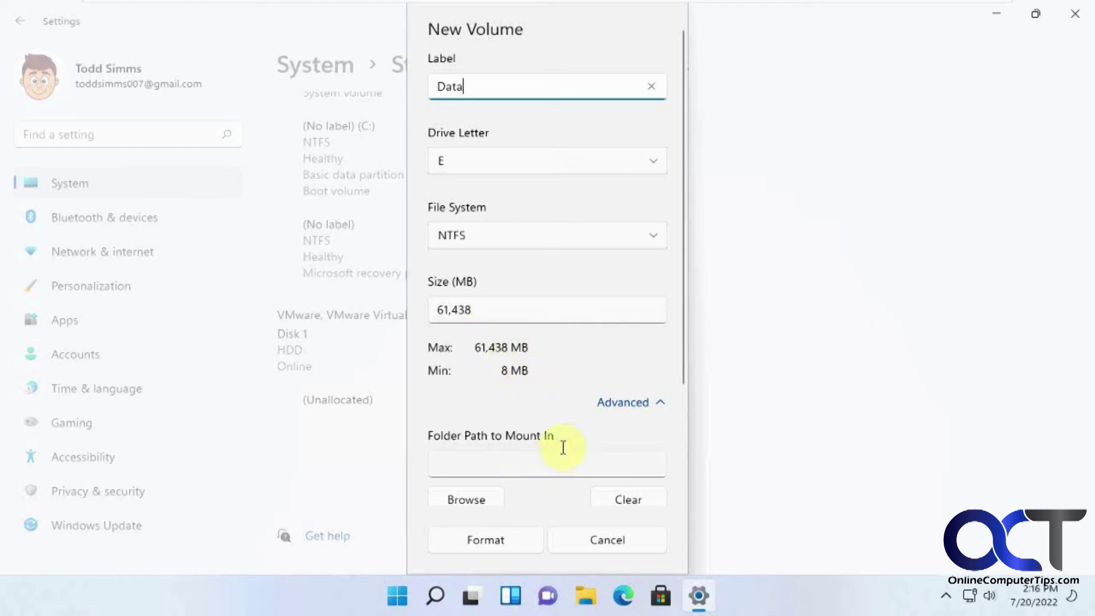
{"action": "scroll", "coordinate": [564, 442], "scroll_direction": "down", "scroll_amount": 5}
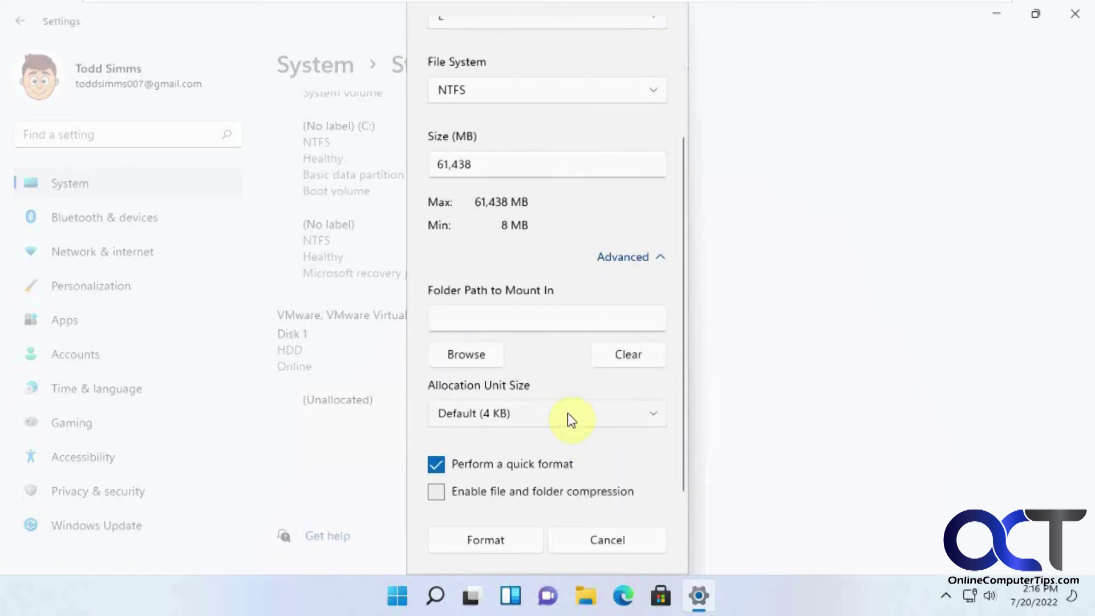
{"action": "left_click", "coordinate": [571, 419]}
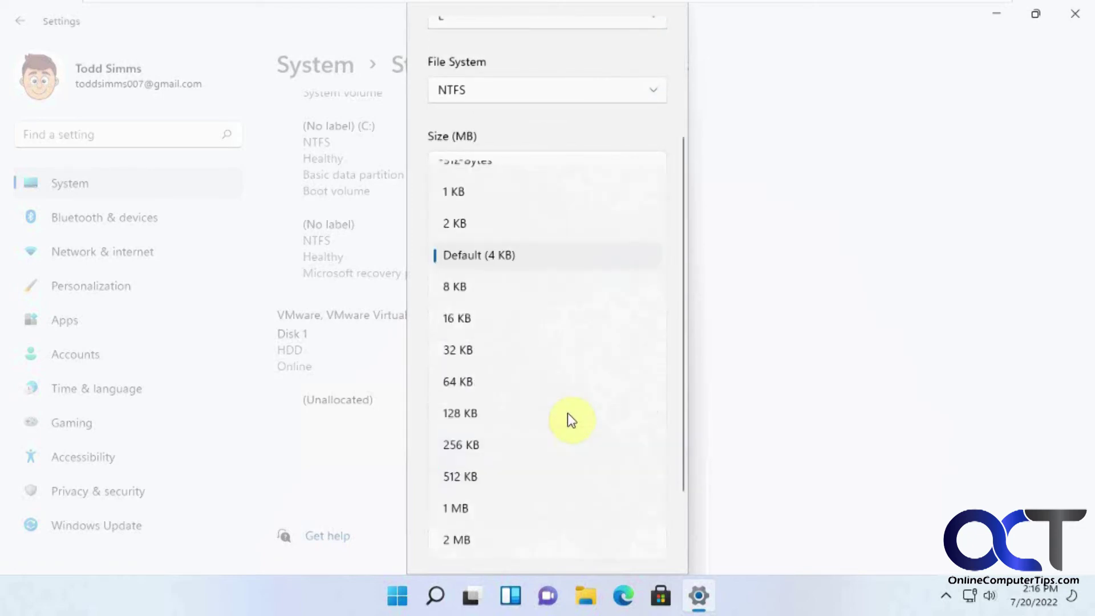
{"action": "left_click", "coordinate": [525, 258]}
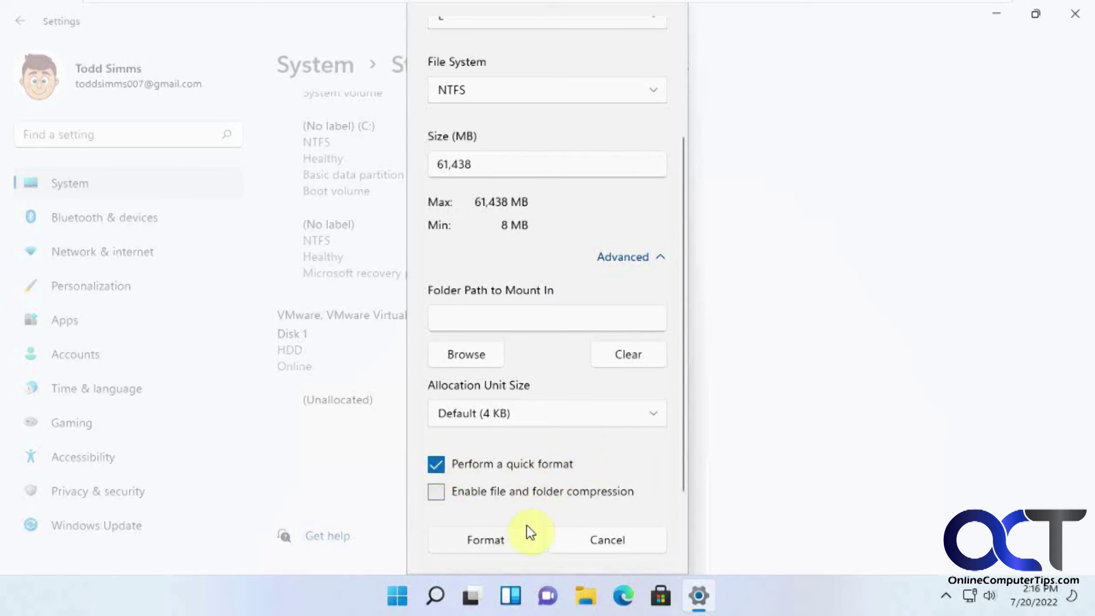
{"action": "left_click", "coordinate": [495, 541]}
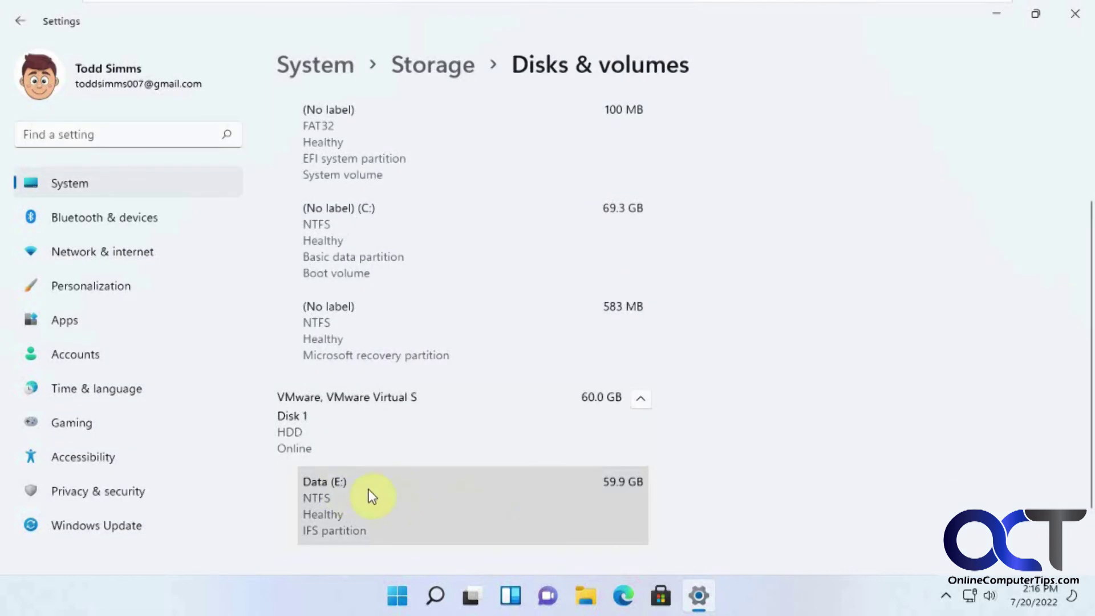
{"action": "left_click", "coordinate": [585, 596]}
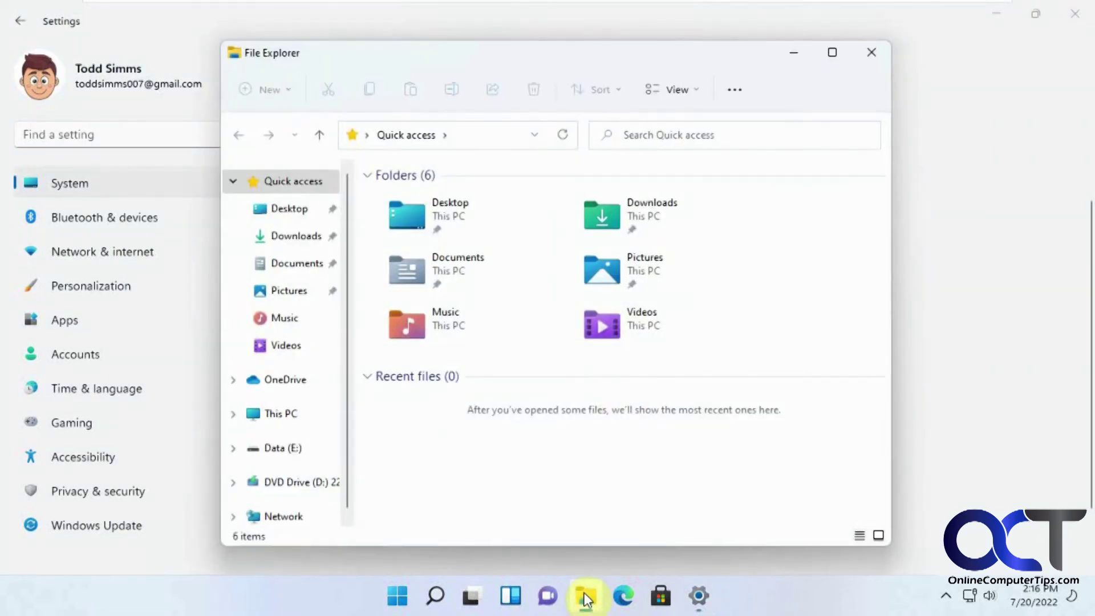
Check the empty Data (E:) drive and This PC in File Explorer, then minimize it
{"action": "left_click", "coordinate": [288, 449]}
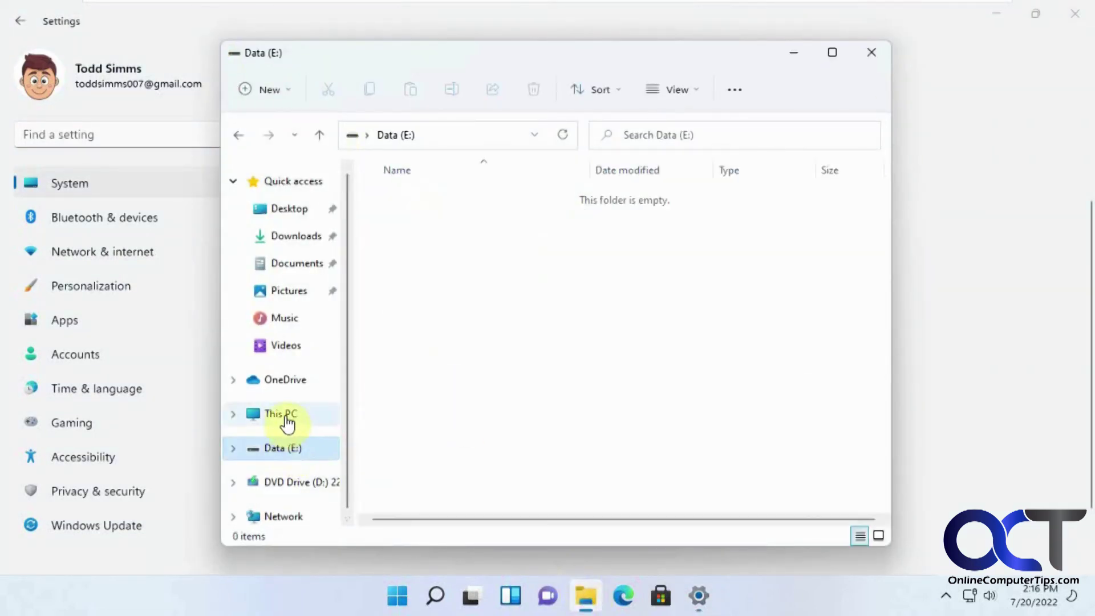
{"action": "left_click", "coordinate": [287, 422]}
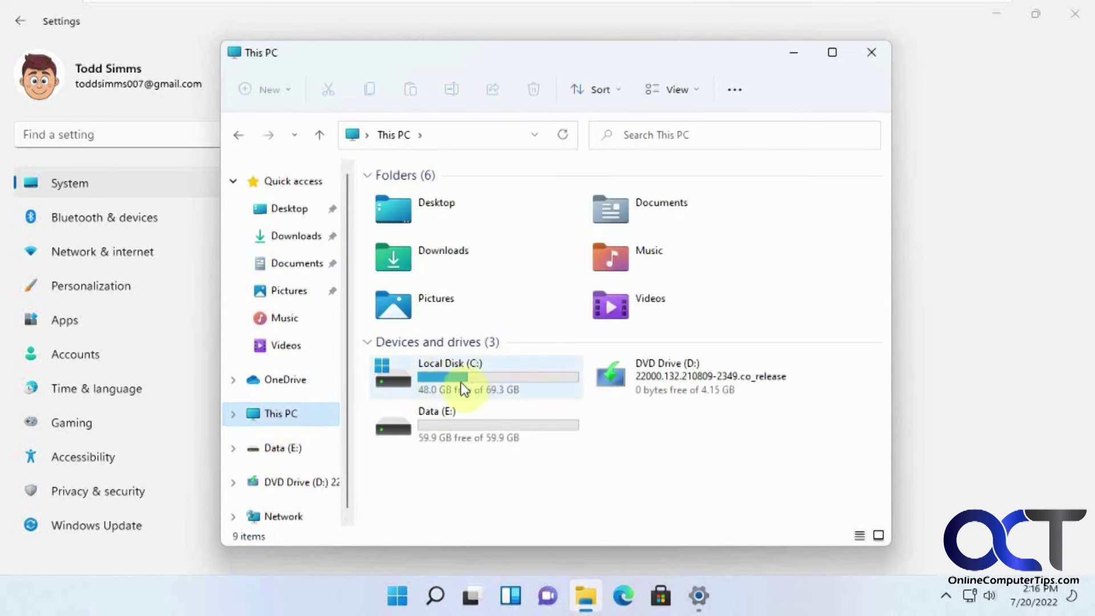
{"action": "left_click", "coordinate": [797, 55]}
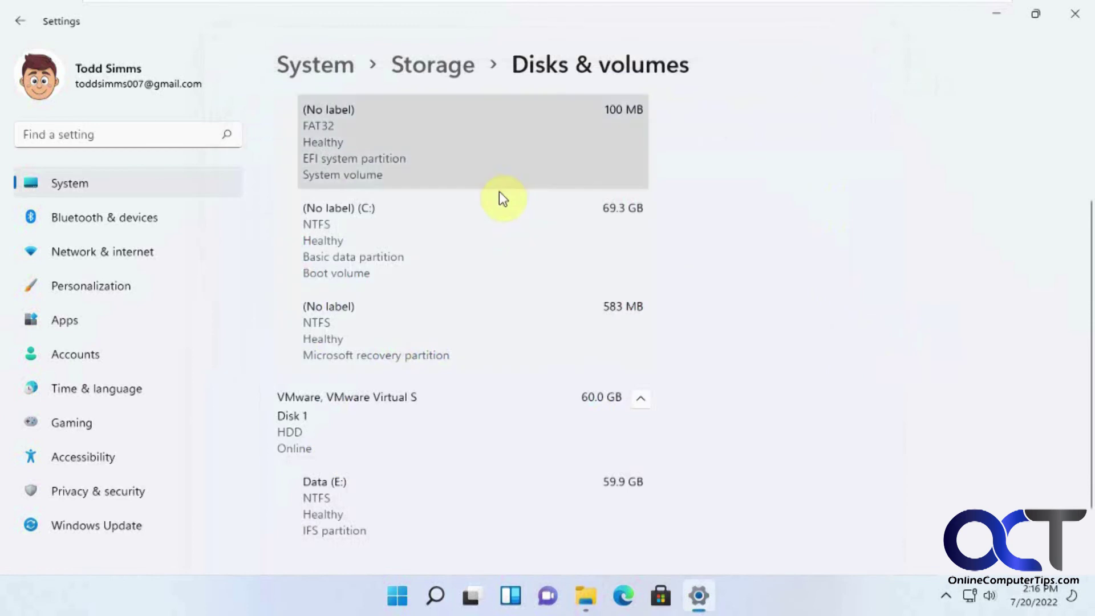
{"action": "left_click", "coordinate": [430, 67]}
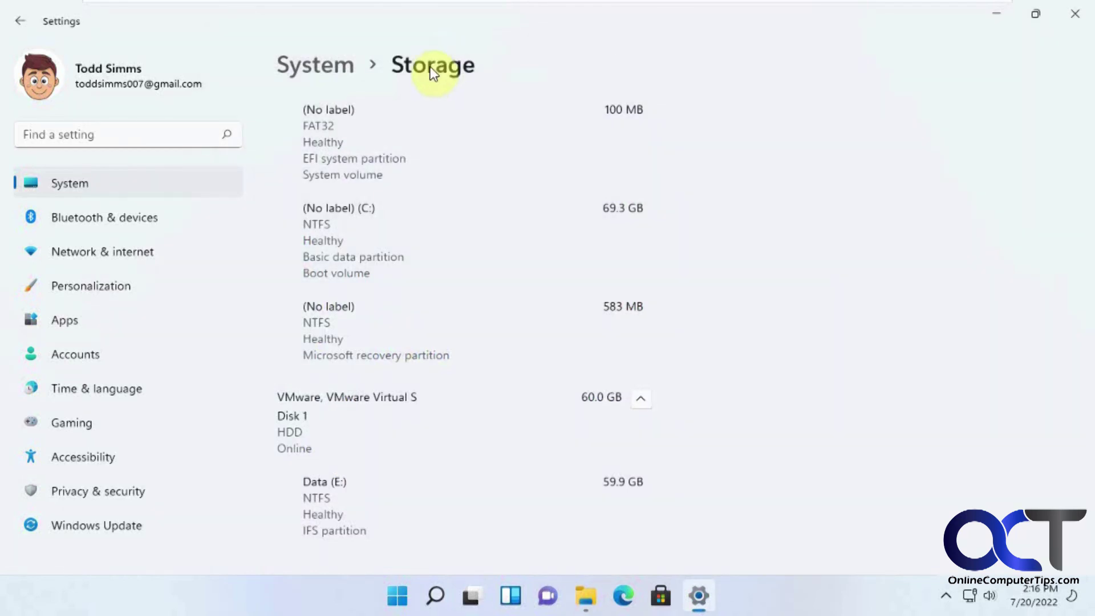
{"action": "scroll", "coordinate": [468, 319], "scroll_direction": "down", "scroll_amount": 1}
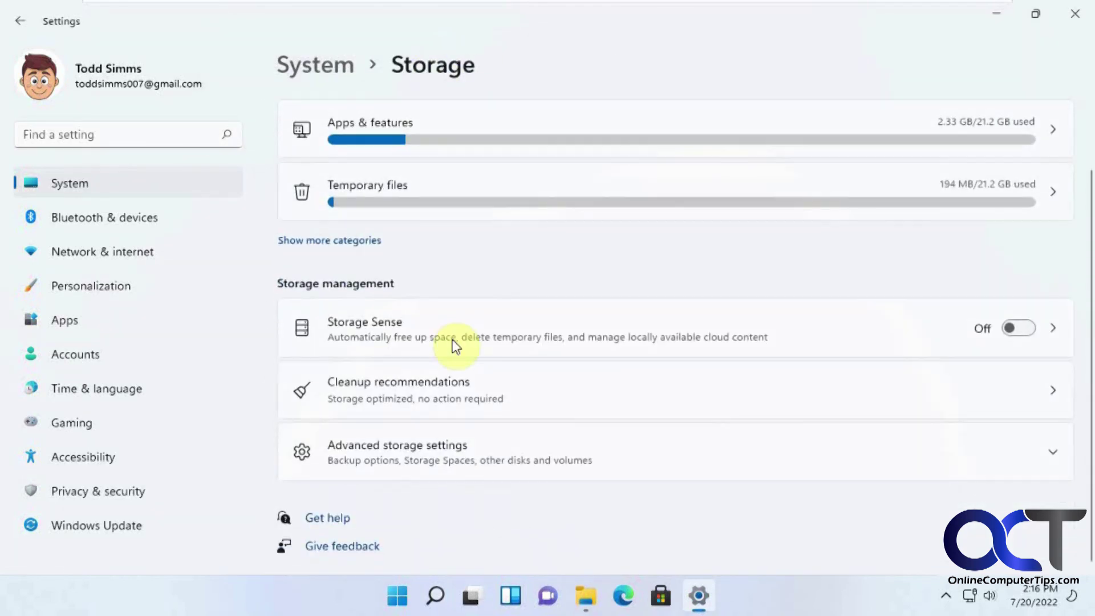
{"action": "left_click", "coordinate": [445, 450]}
{"action": "scroll", "coordinate": [454, 451], "scroll_direction": "down", "scroll_amount": 2}
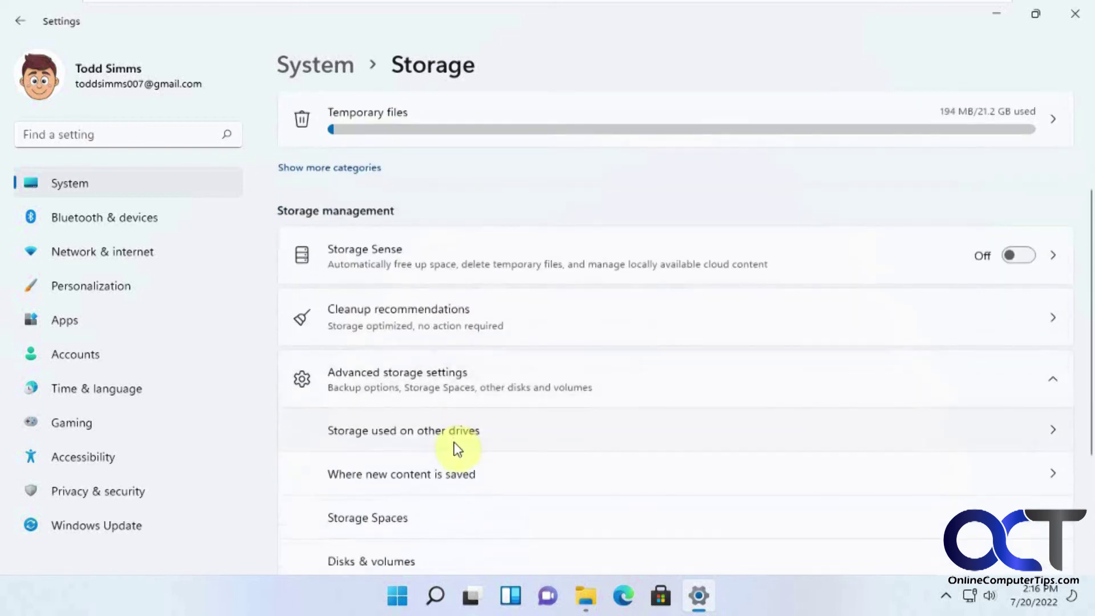
{"action": "left_click", "coordinate": [443, 488]}
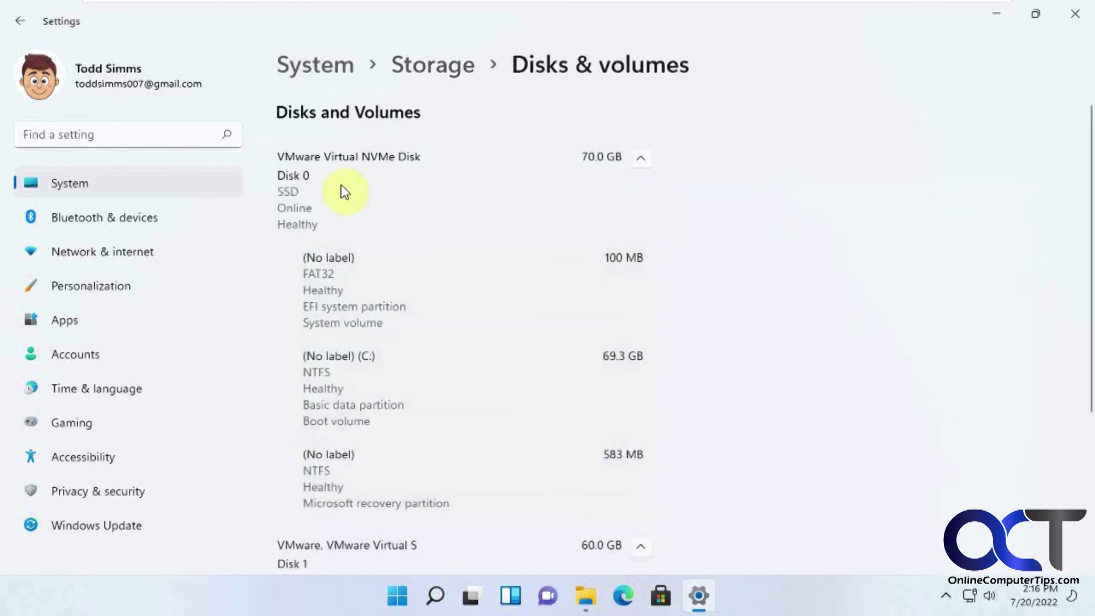
{"action": "scroll", "coordinate": [489, 204], "scroll_direction": "down", "scroll_amount": 2}
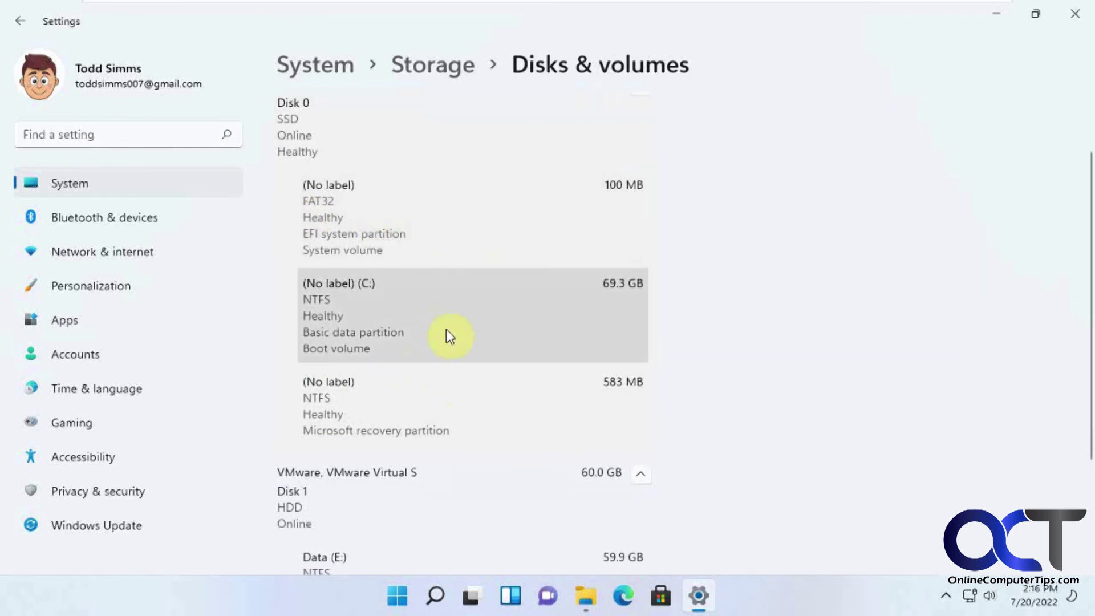
{"action": "scroll", "coordinate": [494, 460], "scroll_direction": "down", "scroll_amount": 4}
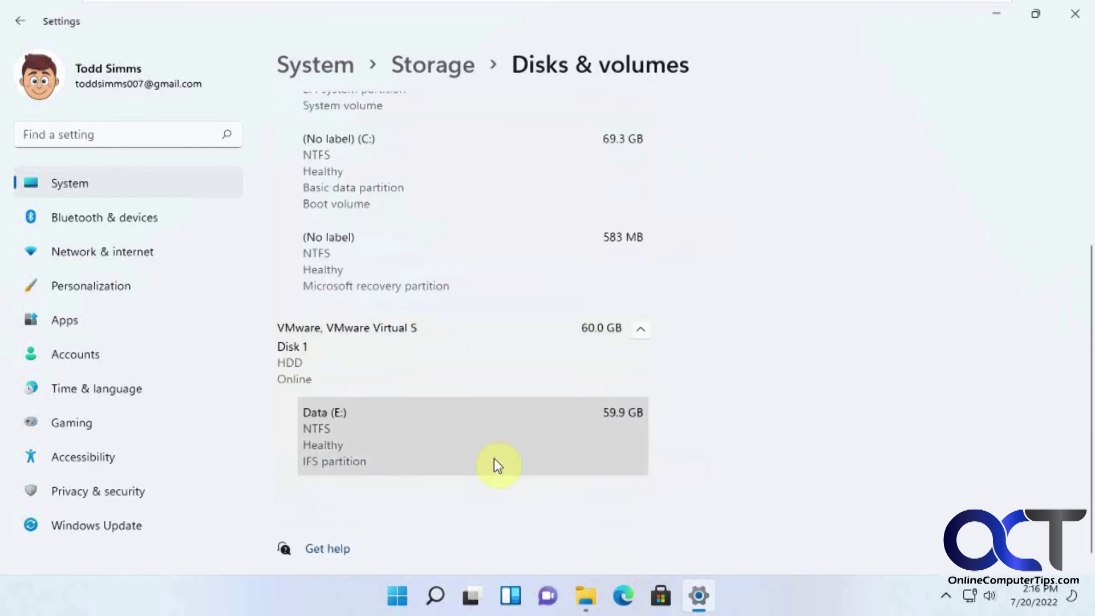
{"action": "scroll", "coordinate": [482, 433], "scroll_direction": "up", "scroll_amount": 4}
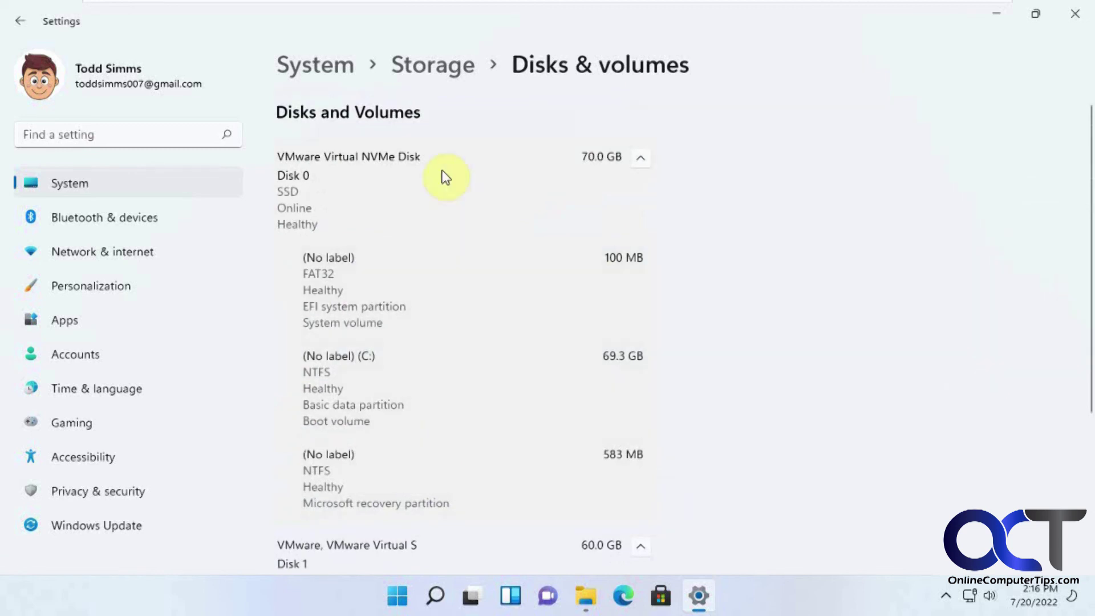